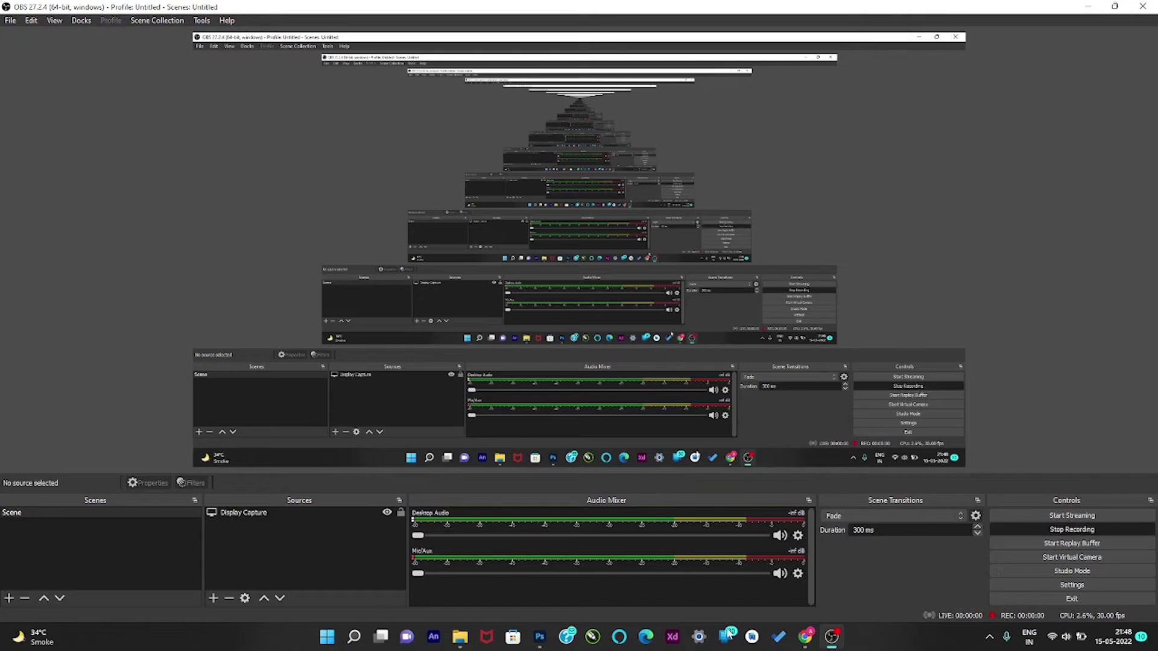
Bring Photoshop to the front over the recording OBS Studio window
click(539, 638)
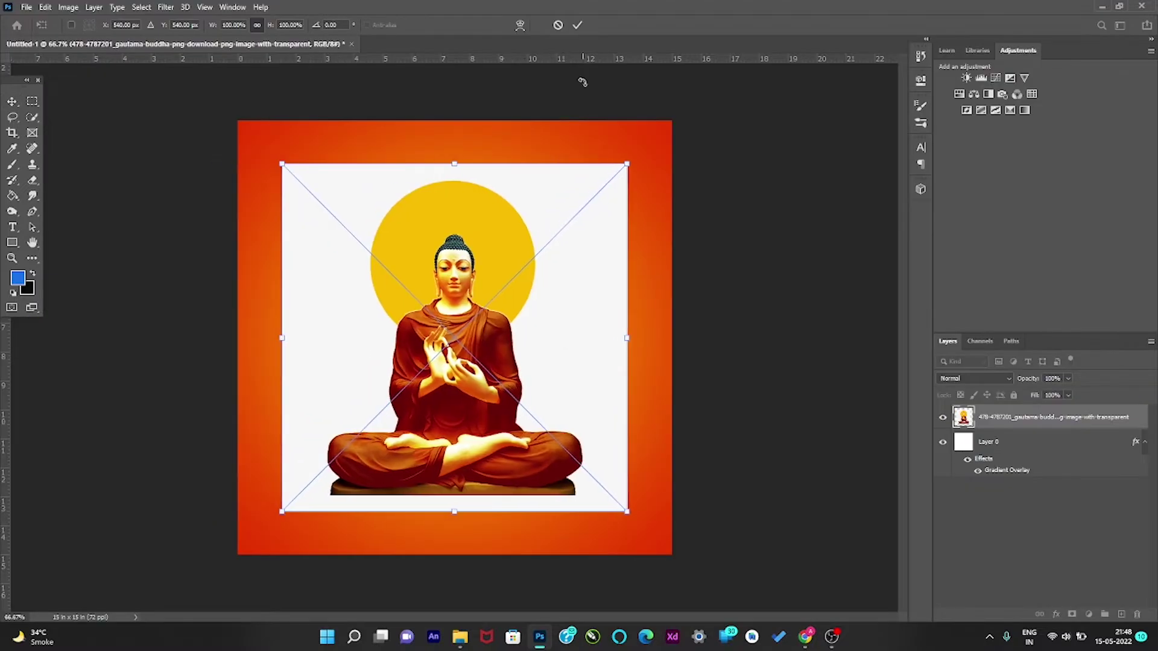
Commit and hide the Buddha, then place the stupa photo left-aligned in Soft Light mode
key(Return)
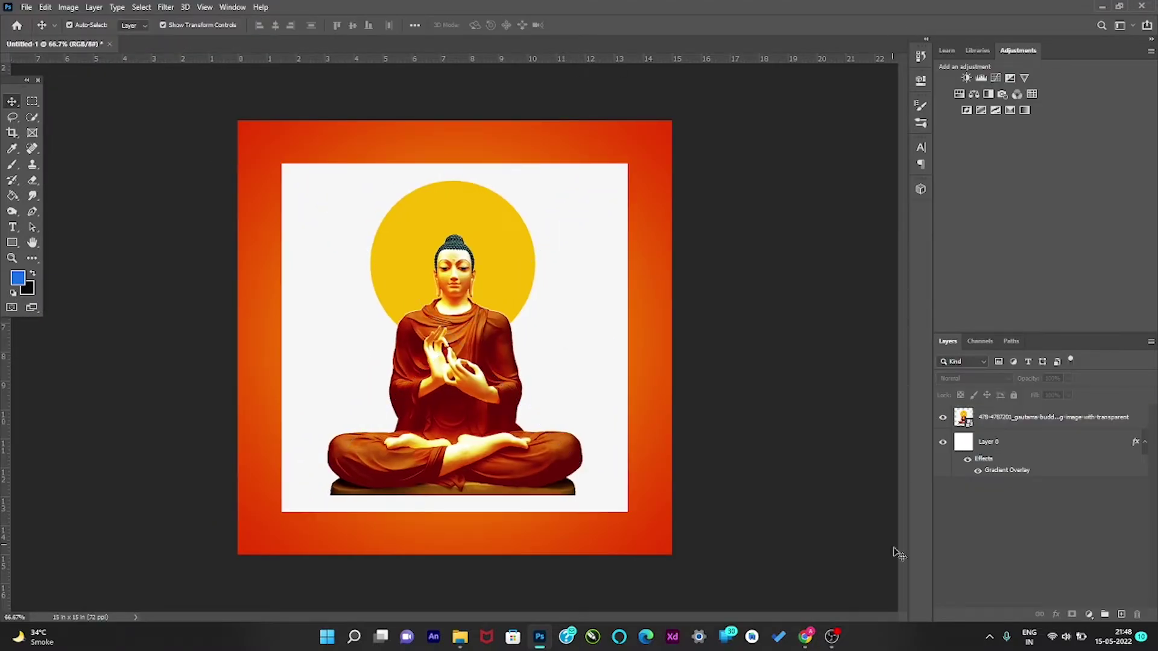
click(943, 417)
click(1119, 6)
drag(260, 151, 628, 468)
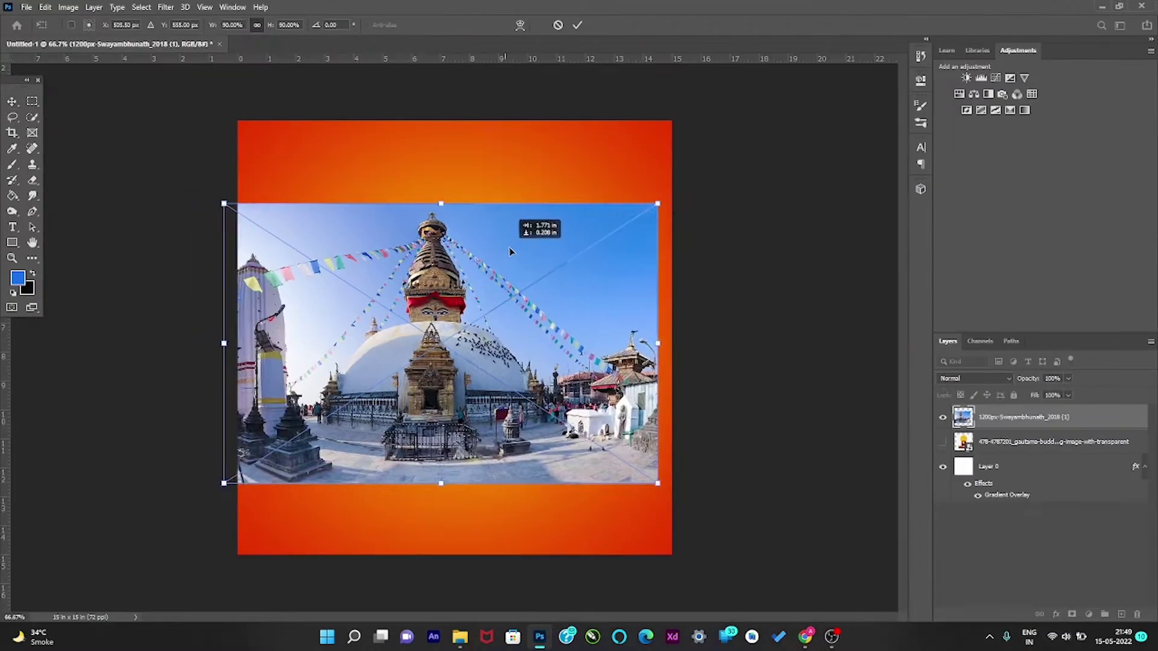
drag(510, 251, 524, 245)
key(Return)
click(995, 380)
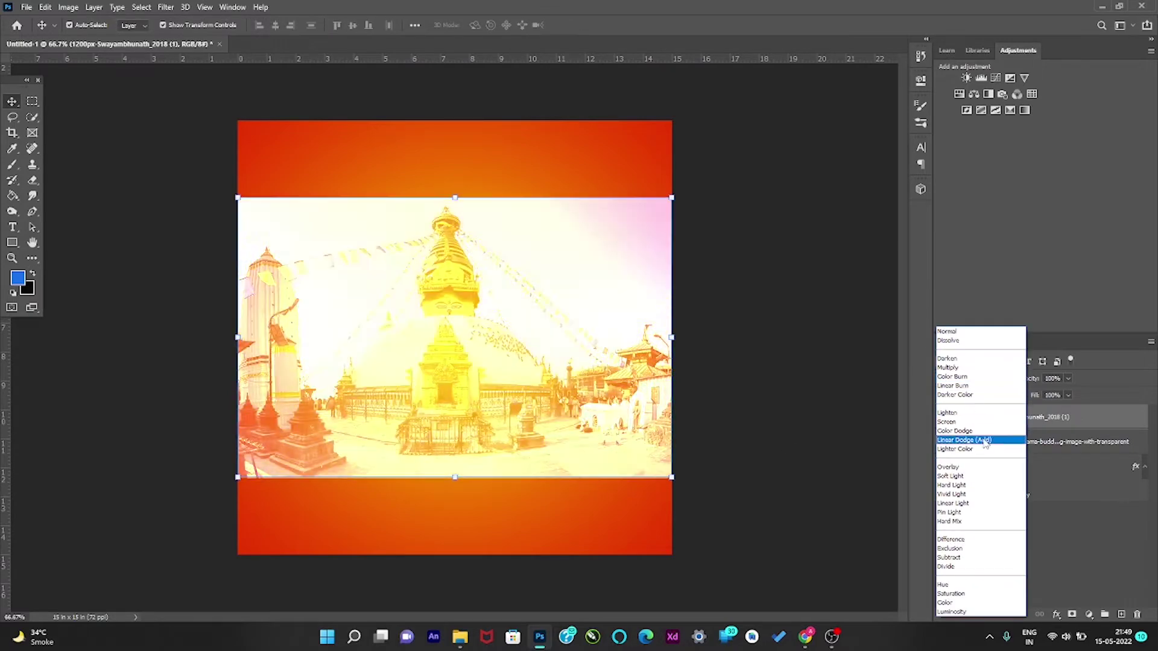
click(980, 476)
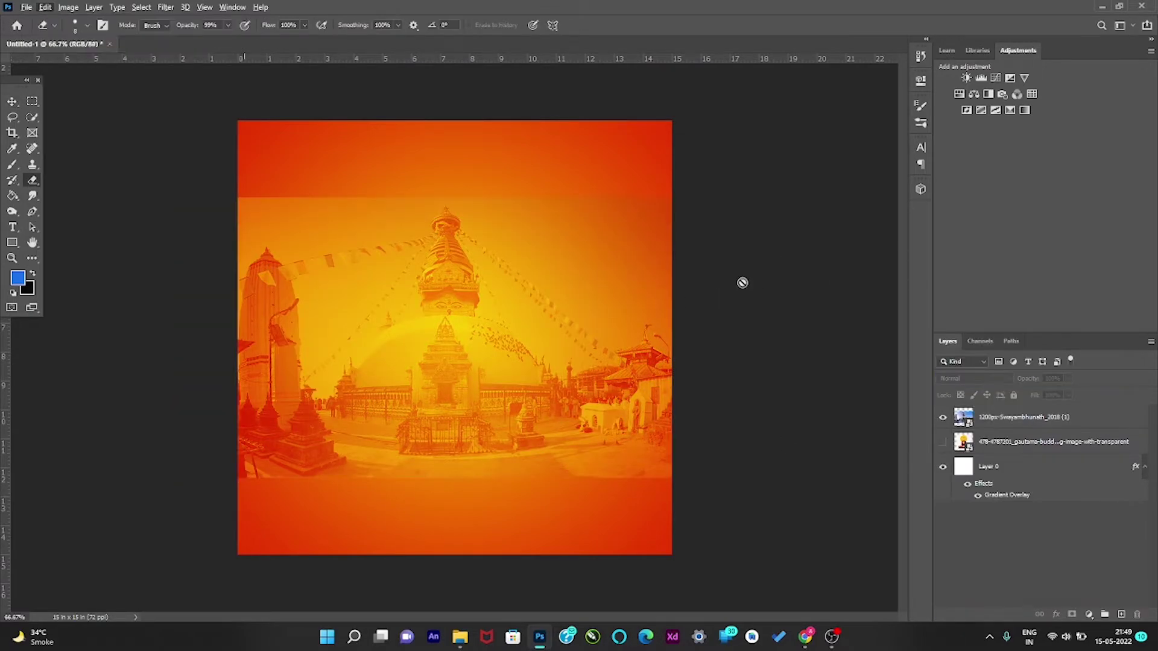
Try soft-round erasing the stupa photo's upper-left area, then undo it
key(e)
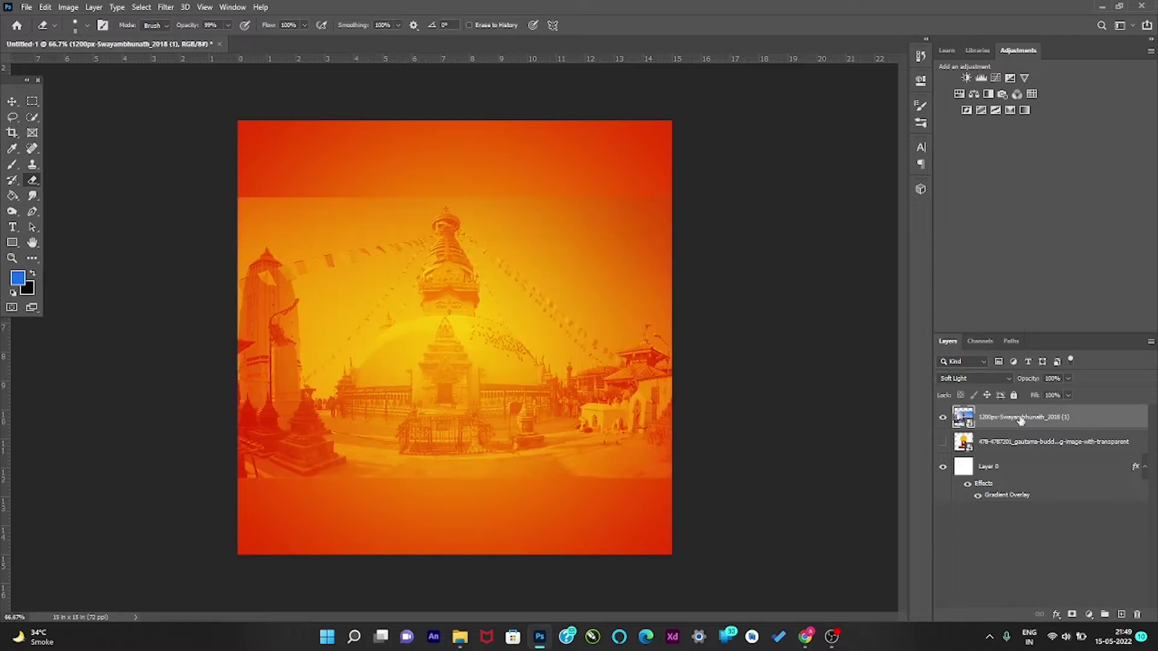
right_click(980, 417)
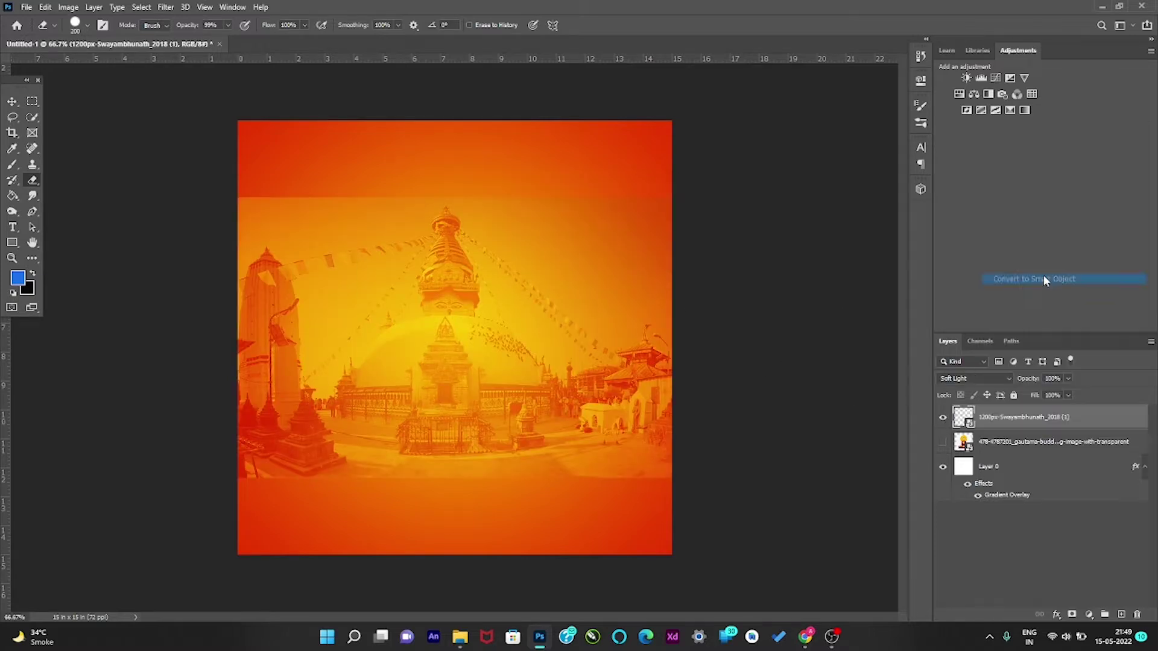
click(88, 26)
click(85, 161)
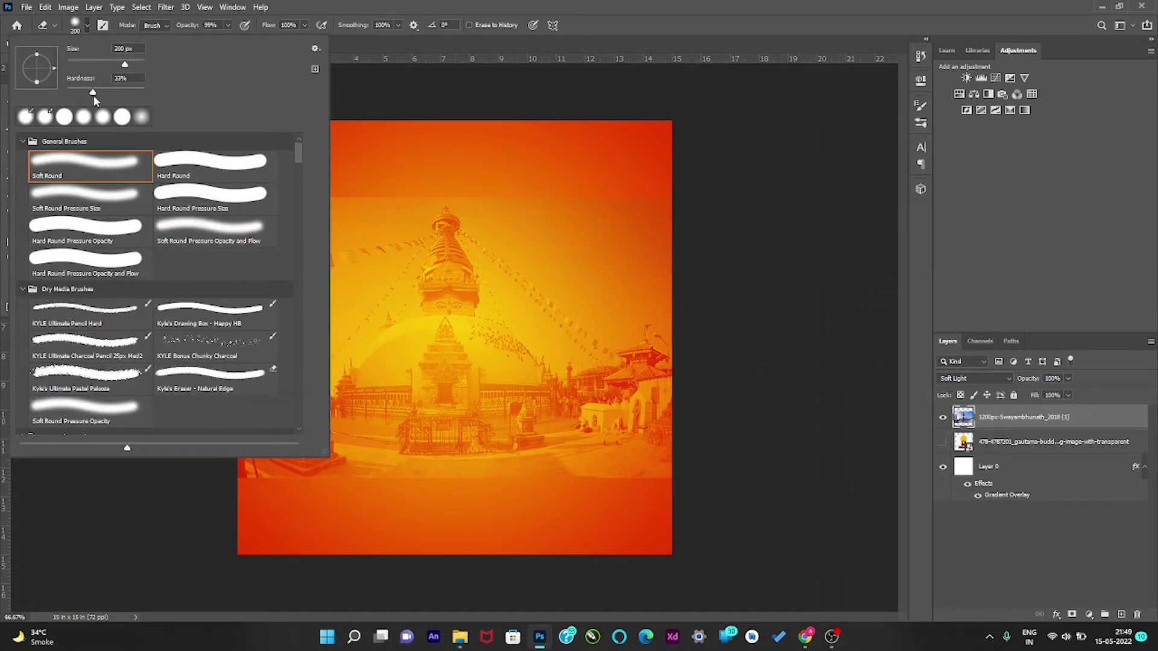
mouse_move(284, 217)
mouse_down()
mouse_move(230, 412)
mouse_move(375, 181)
mouse_move(264, 517)
mouse_move(659, 509)
mouse_move(468, 512)
mouse_move(657, 473)
mouse_move(641, 292)
mouse_move(574, 186)
mouse_up()
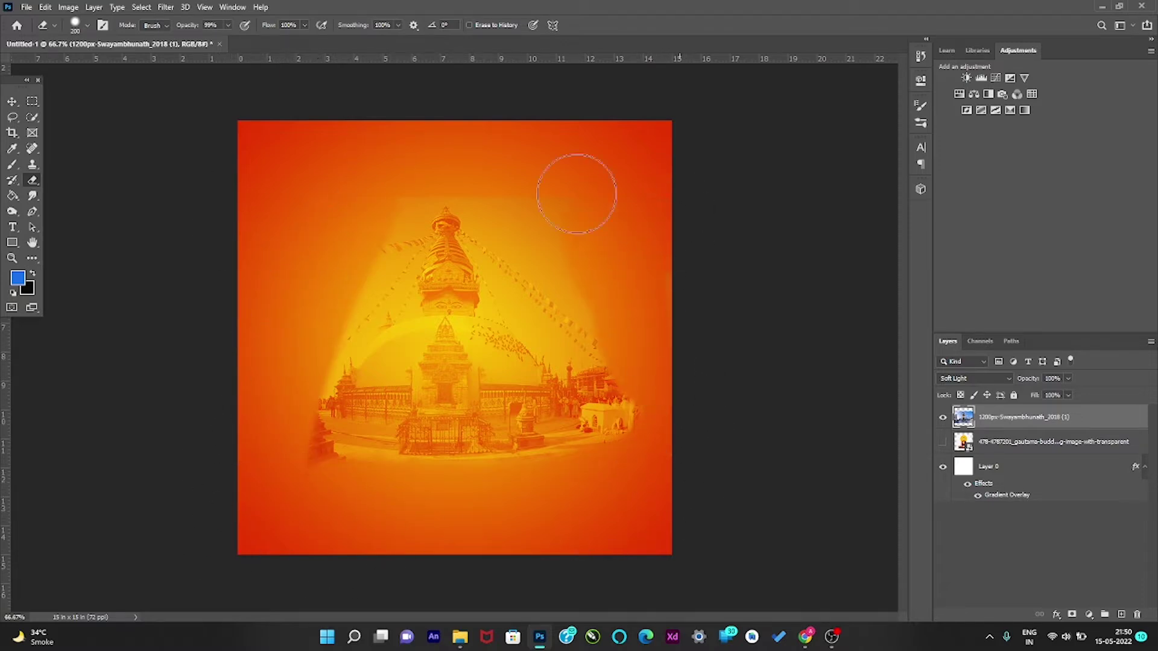
key(ctrl+z)
Enlarge the stupa photo with Free Transform and shift it upward
key(ctrl+t)
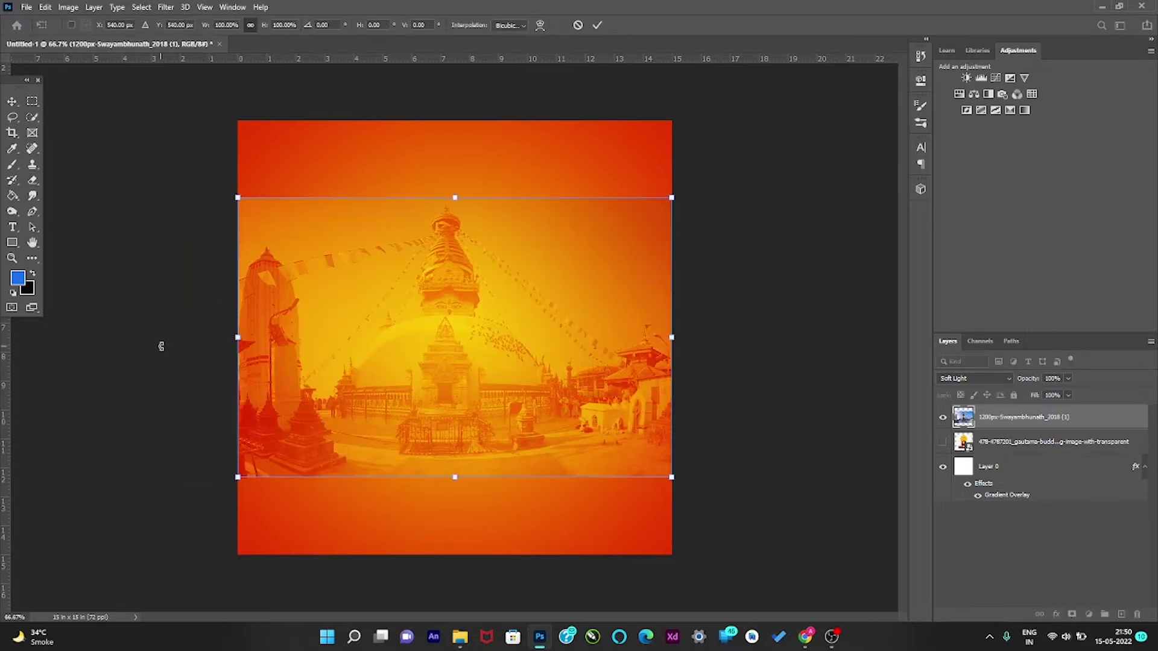
drag(671, 477, 753, 519)
drag(486, 392, 487, 374)
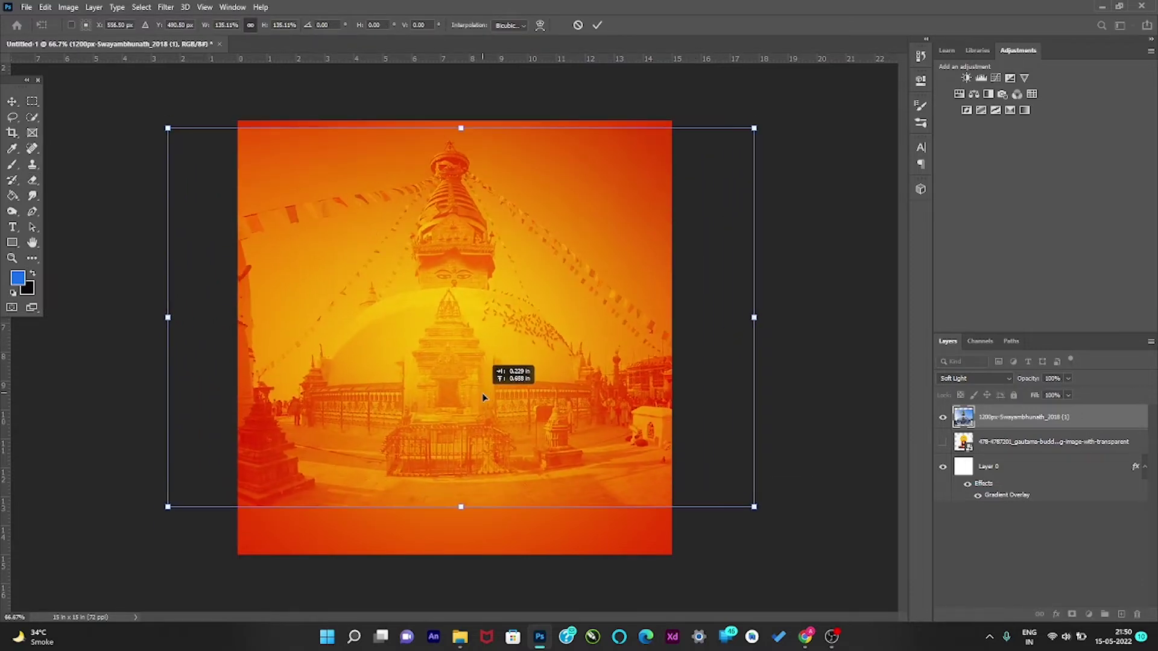
key(Return)
Erase the photo's left, bottom and top-left edges with a 0%-hardness Soft Round eraser
key(e)
mouse_move(234, 480)
mouse_down()
mouse_move(220, 251)
mouse_move(285, 525)
mouse_move(225, 251)
mouse_up()
mouse_move(404, 523)
mouse_down()
mouse_move(610, 524)
mouse_move(406, 535)
mouse_move(263, 496)
mouse_move(538, 517)
mouse_up()
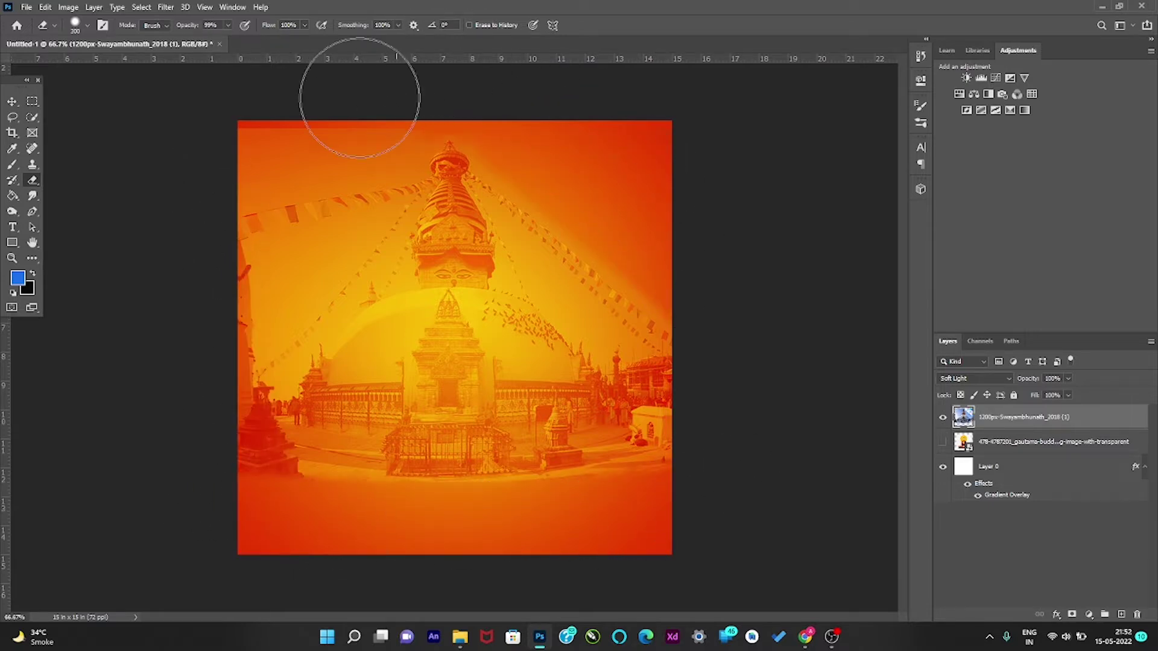
click(88, 25)
click(215, 166)
click(723, 168)
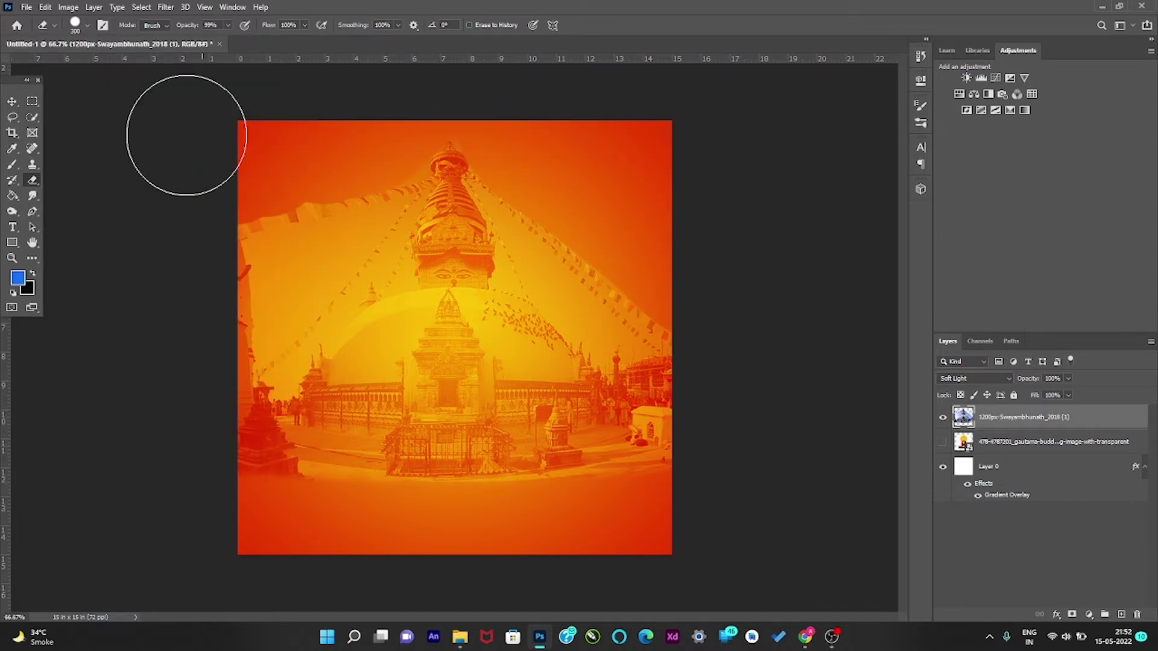
click(88, 24)
click(141, 119)
click(458, 549)
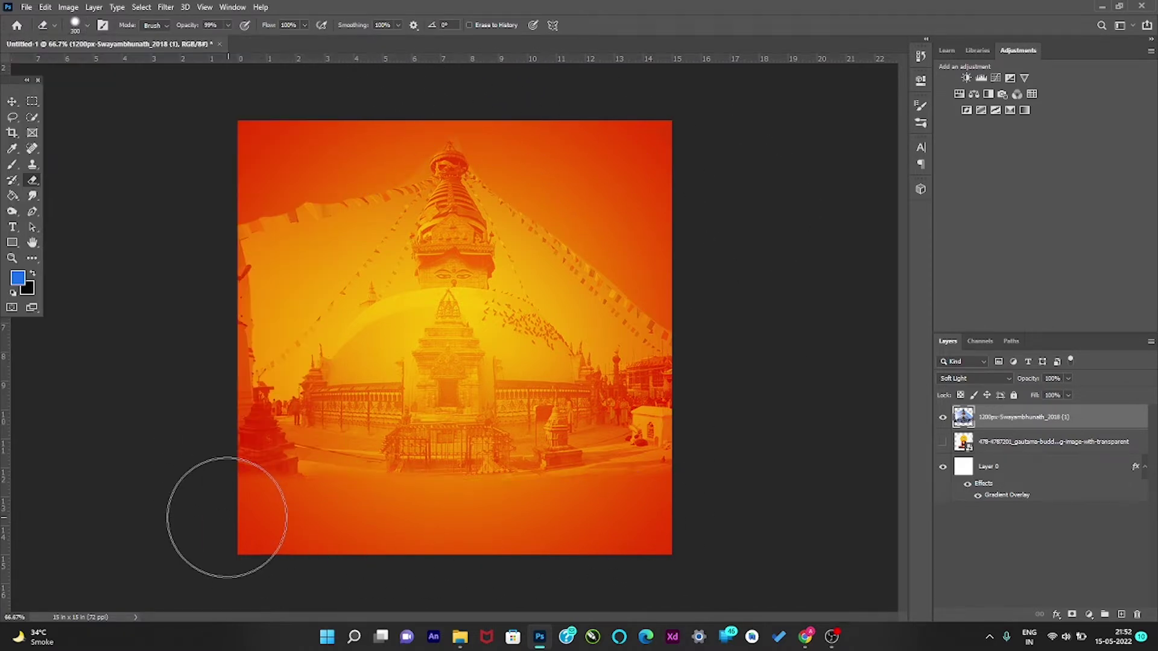
drag(179, 205, 251, 290)
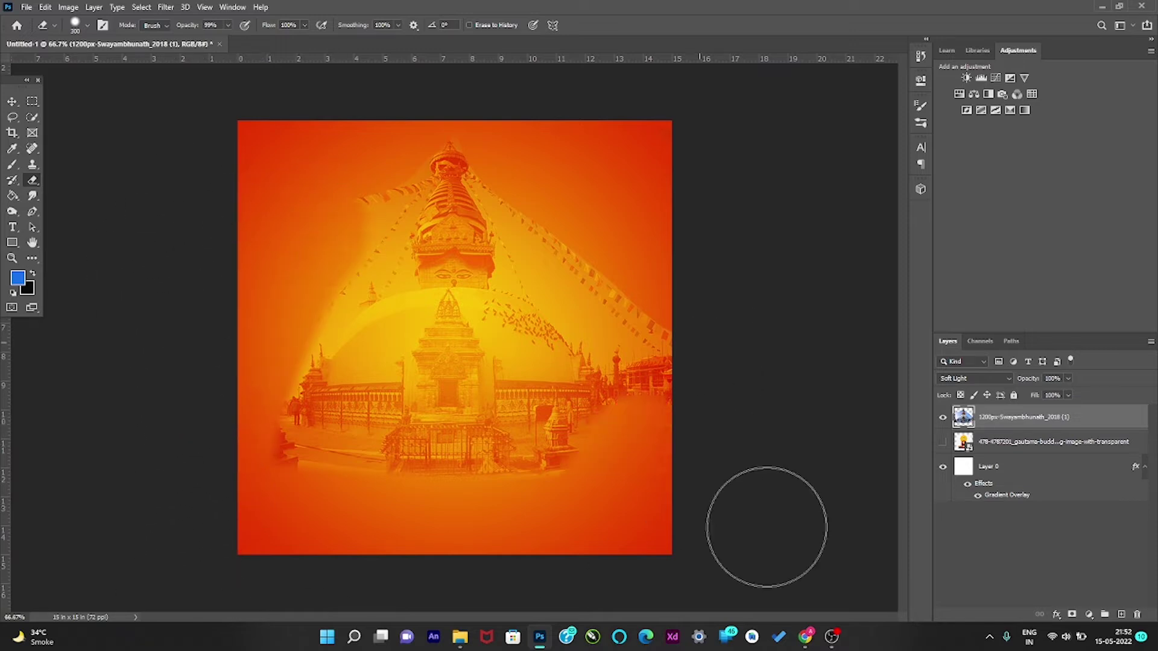
drag(192, 211, 354, 150)
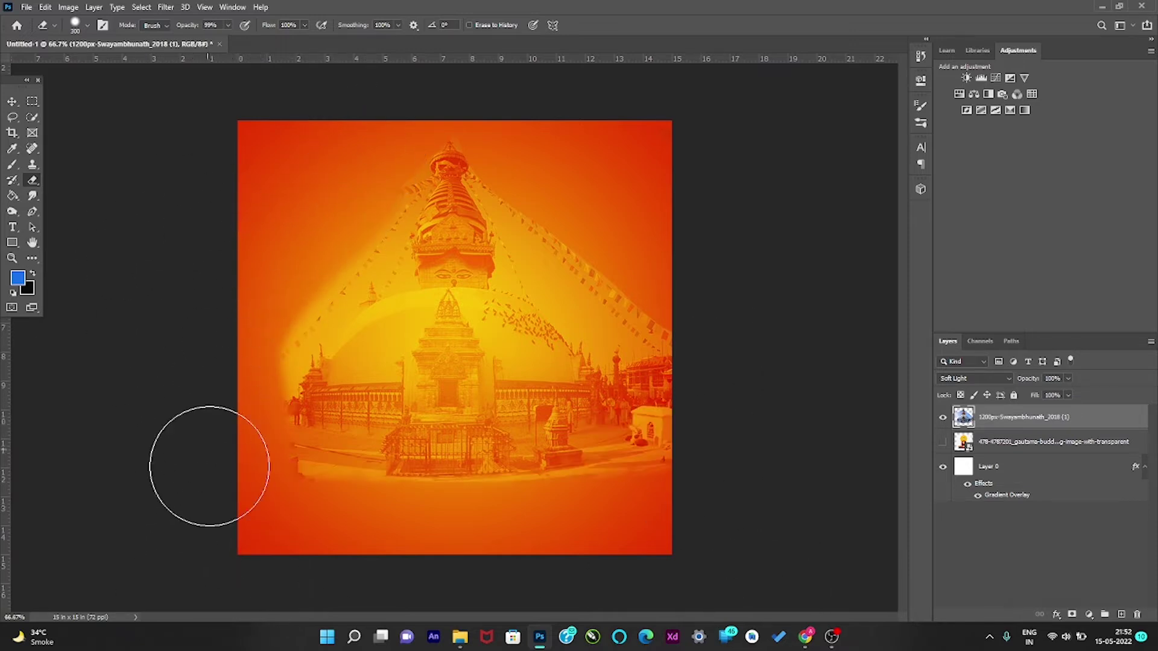
Lower the stupa layer's opacity and deselect it
click(1069, 379)
drag(1068, 395, 1044, 392)
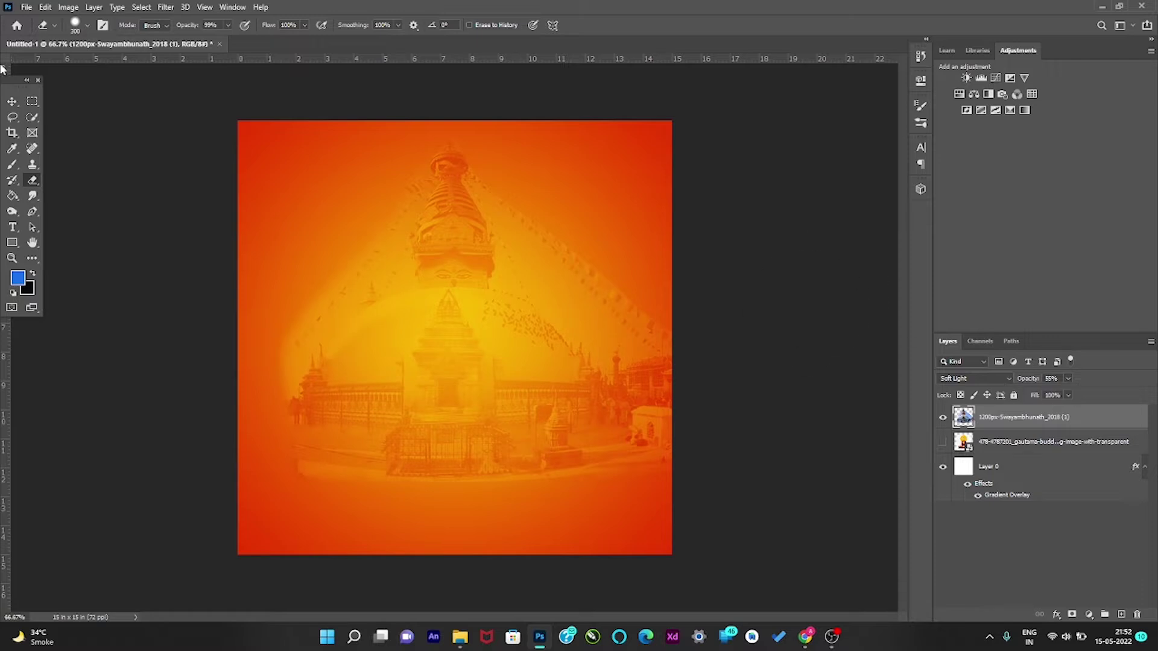
key(v)
click(863, 316)
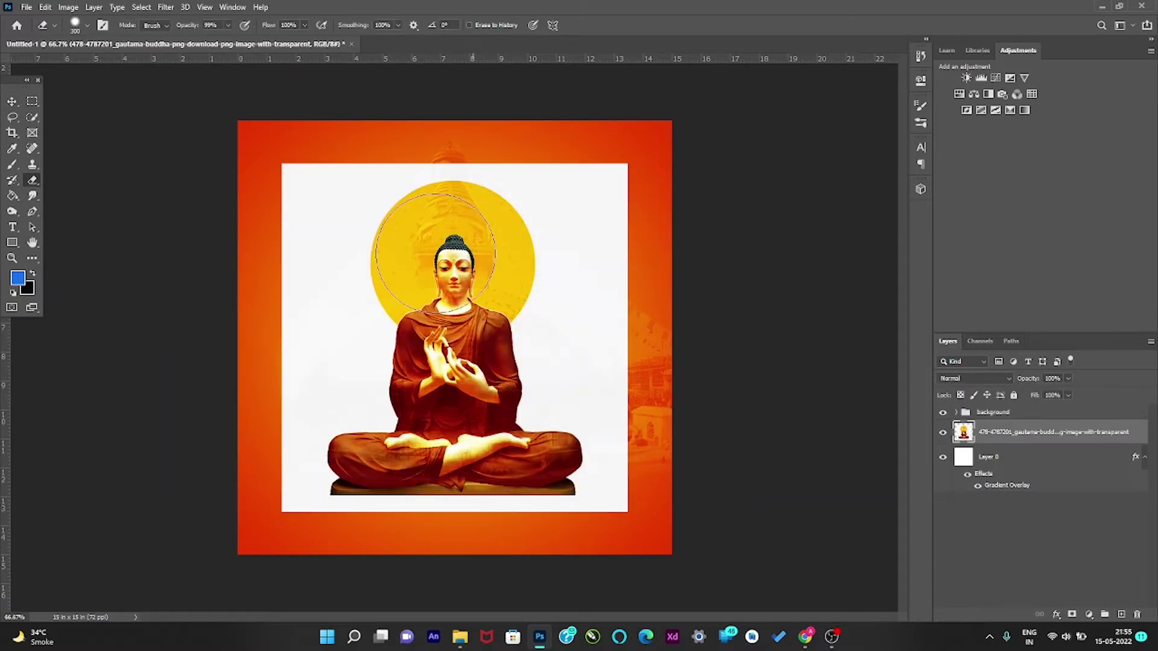
Remove the Buddha's white backdrop with the Magic Eraser and hide the background layers
right_click(33, 180)
click(91, 214)
click(403, 202)
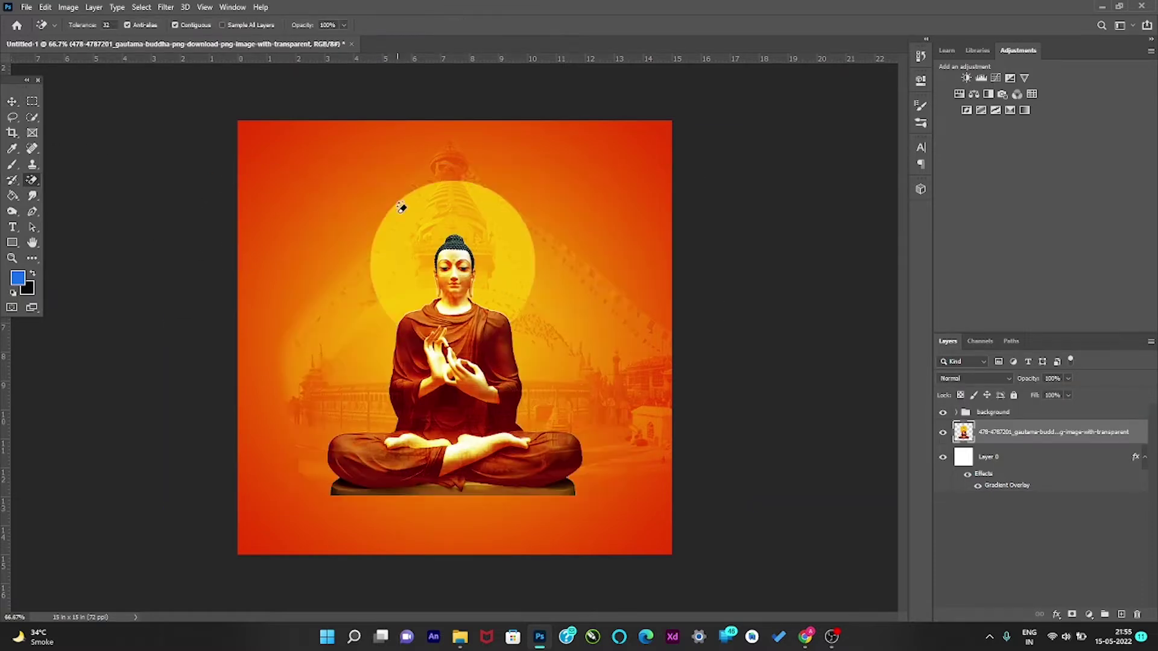
click(943, 413)
click(957, 413)
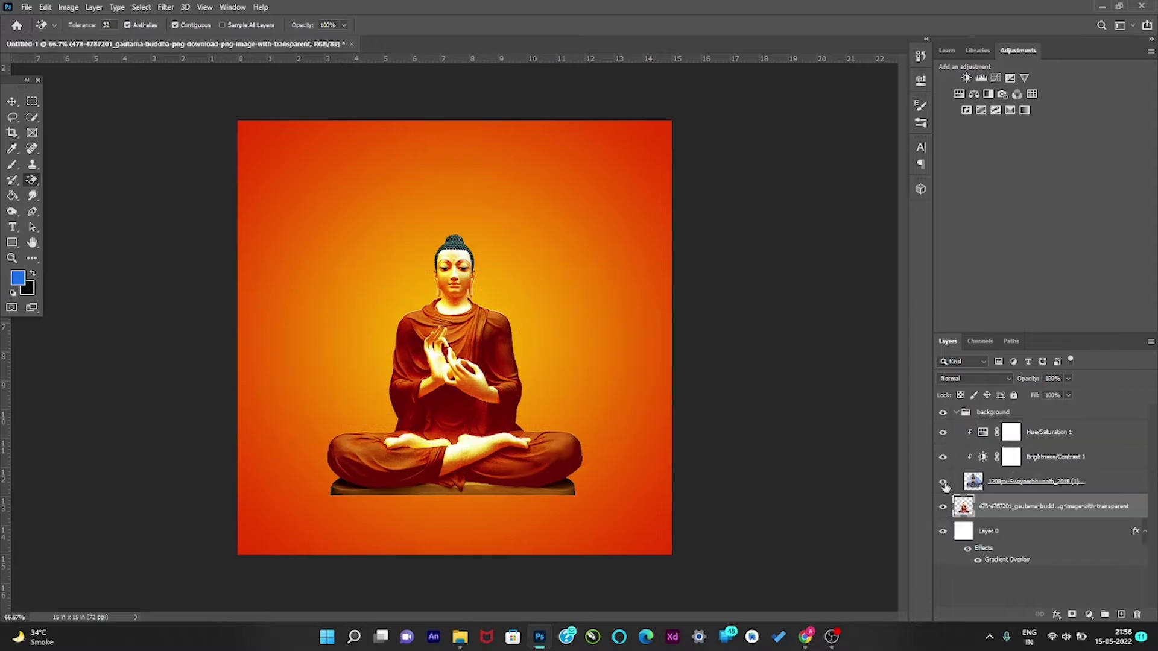
click(943, 531)
click(965, 481)
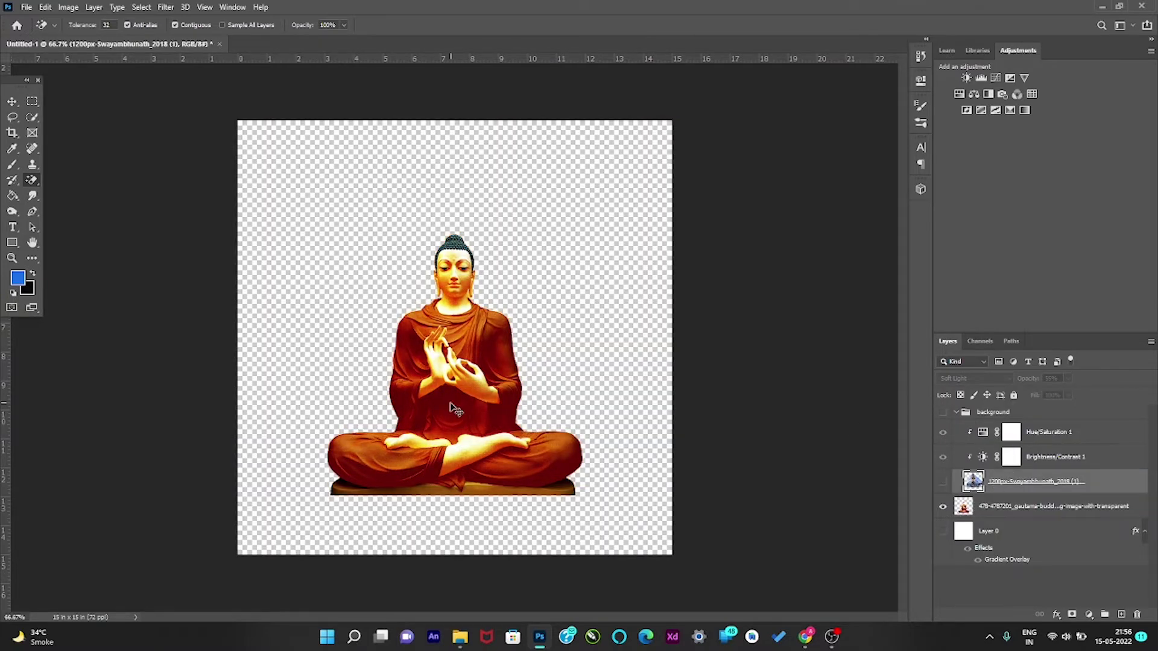
Zoom in on the Buddha and erase the rough robe edge near the shoulder
key(ctrl+plus)
key(ctrl+plus)
key(ctrl+plus)
key(e)
scroll(469, 261, up, 5)
click(469, 260)
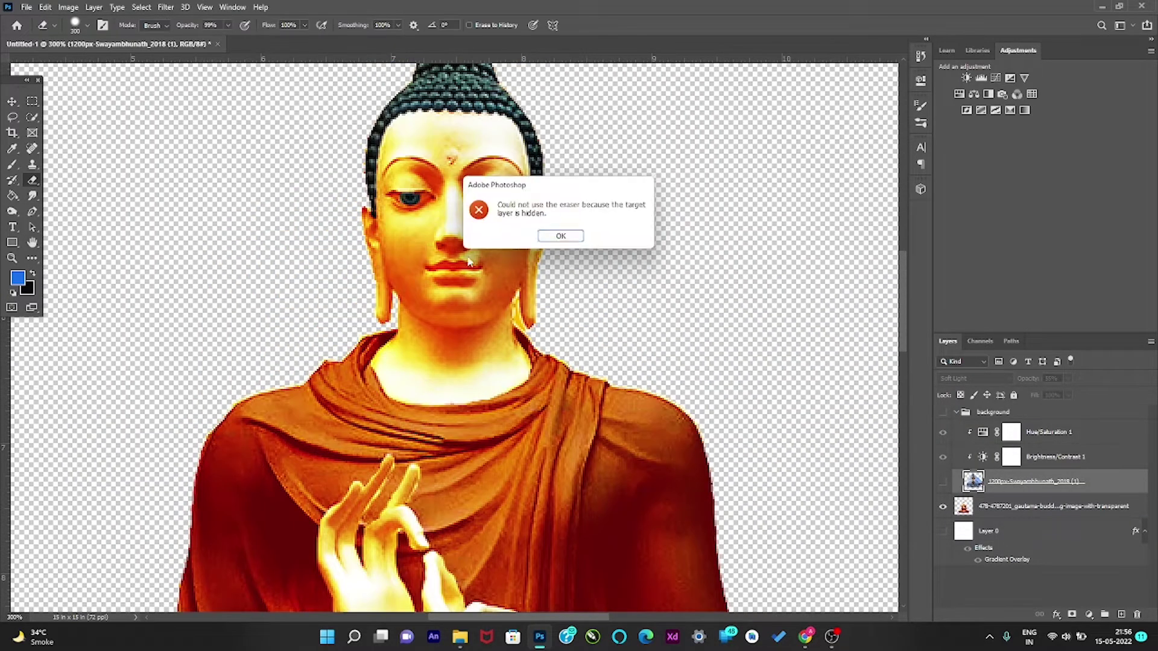
click(561, 236)
click(561, 236)
click(942, 481)
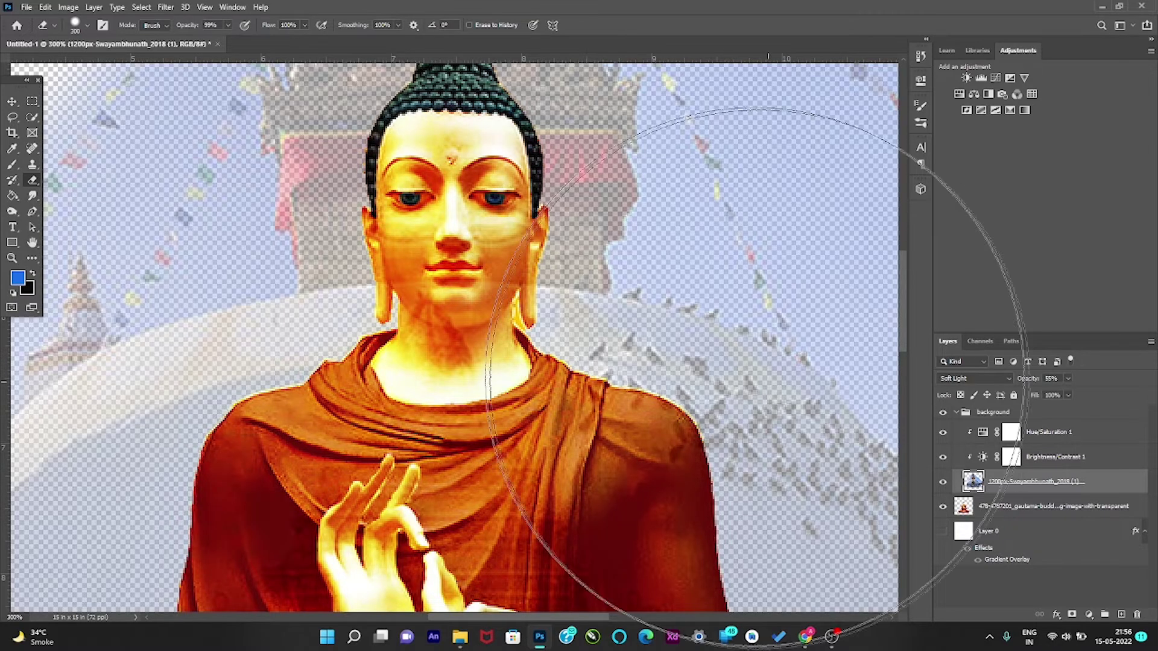
click(946, 509)
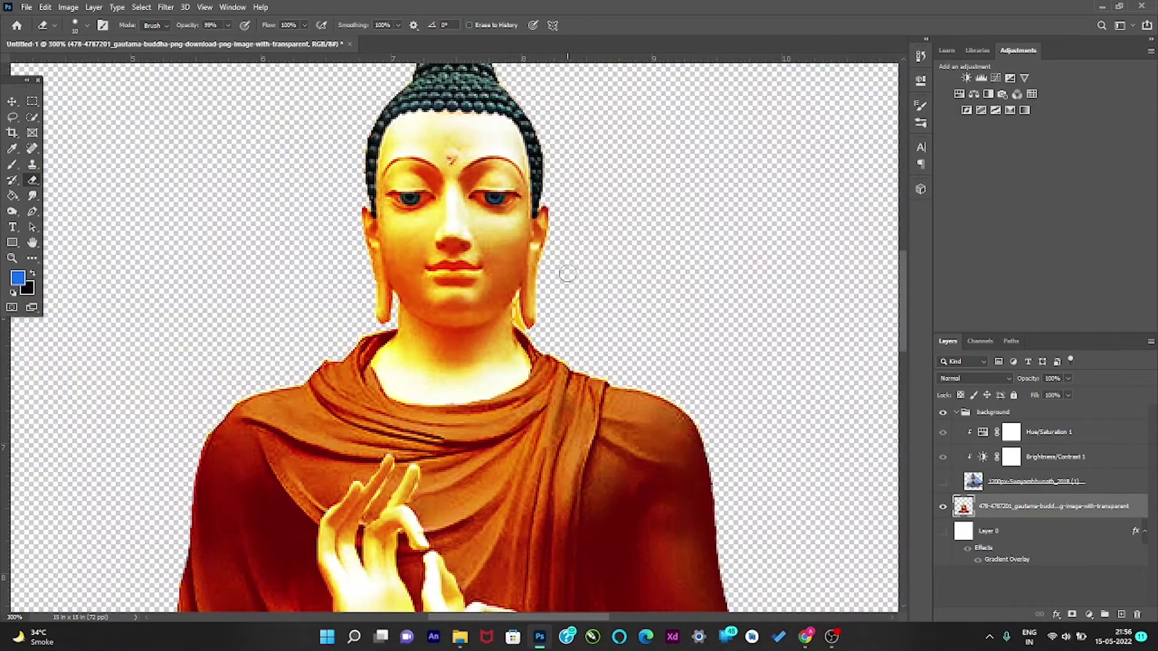
scroll(567, 277, up, 2)
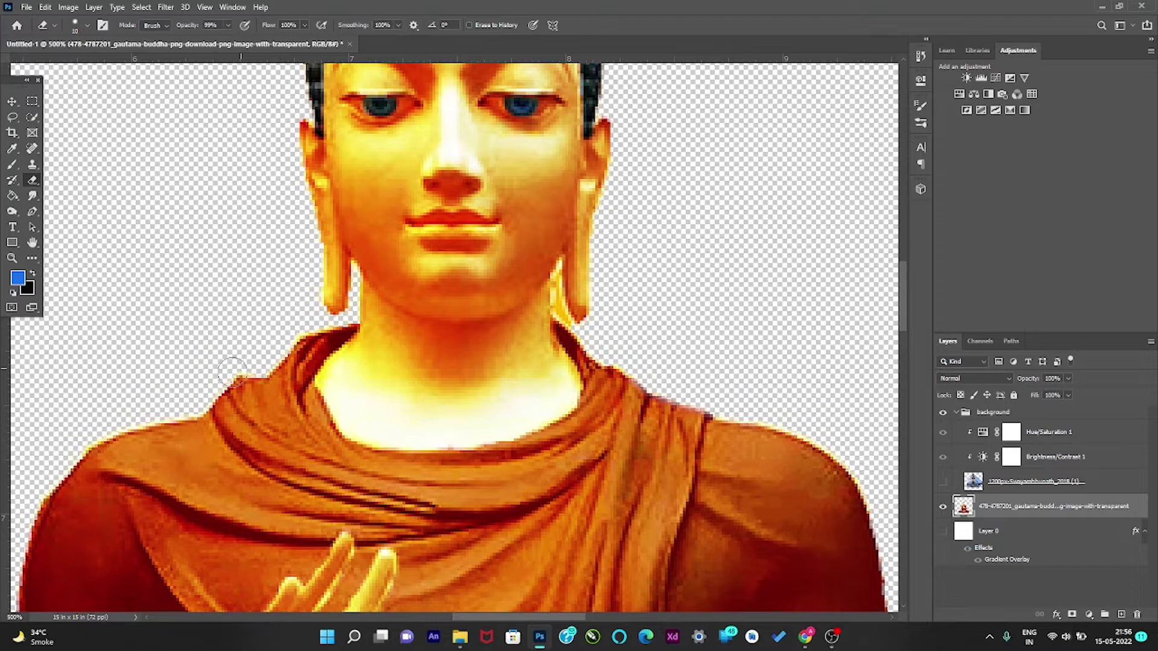
drag(232, 372, 94, 422)
drag(903, 324, 903, 288)
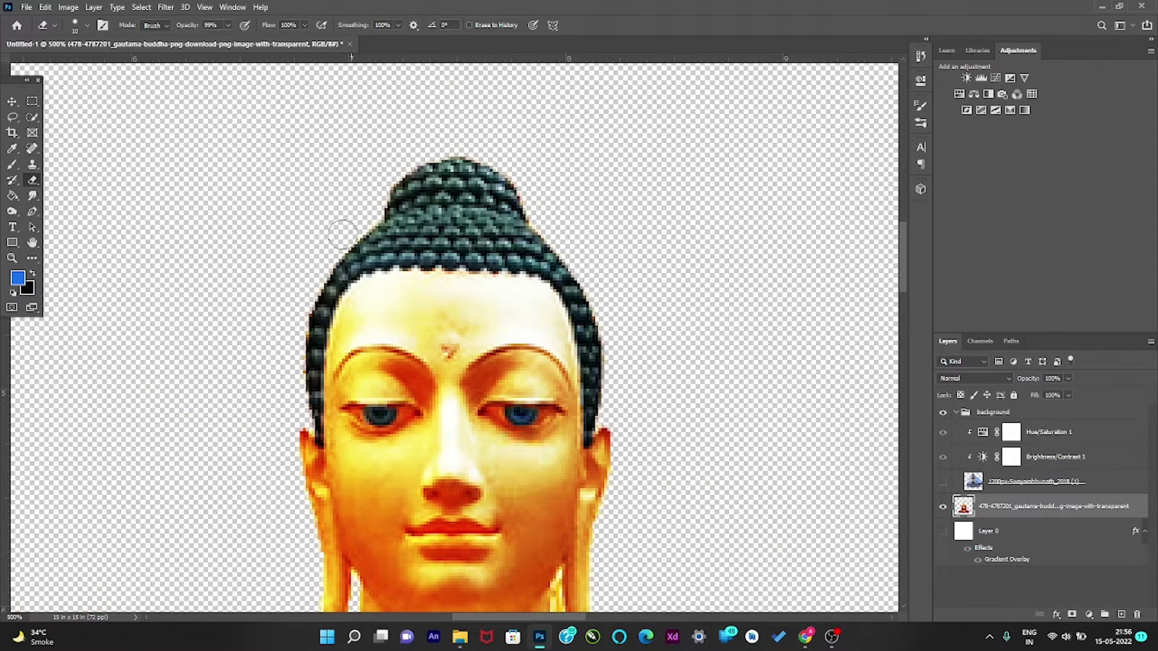
Show the stupa and orange gradient Layer 0 again and zoom out
click(943, 482)
key(ctrl+minus)
key(ctrl+minus)
key(ctrl+minus)
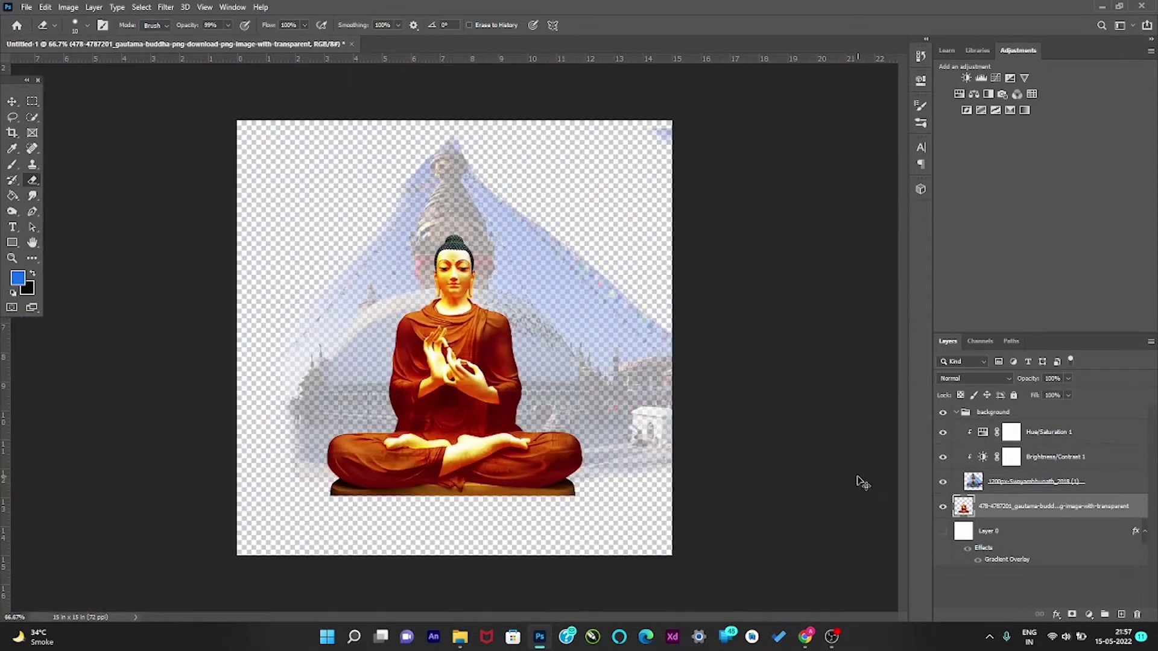
click(943, 531)
Move the Buddha layer above the background group and raise it slightly on the canvas
key(v)
click(467, 205)
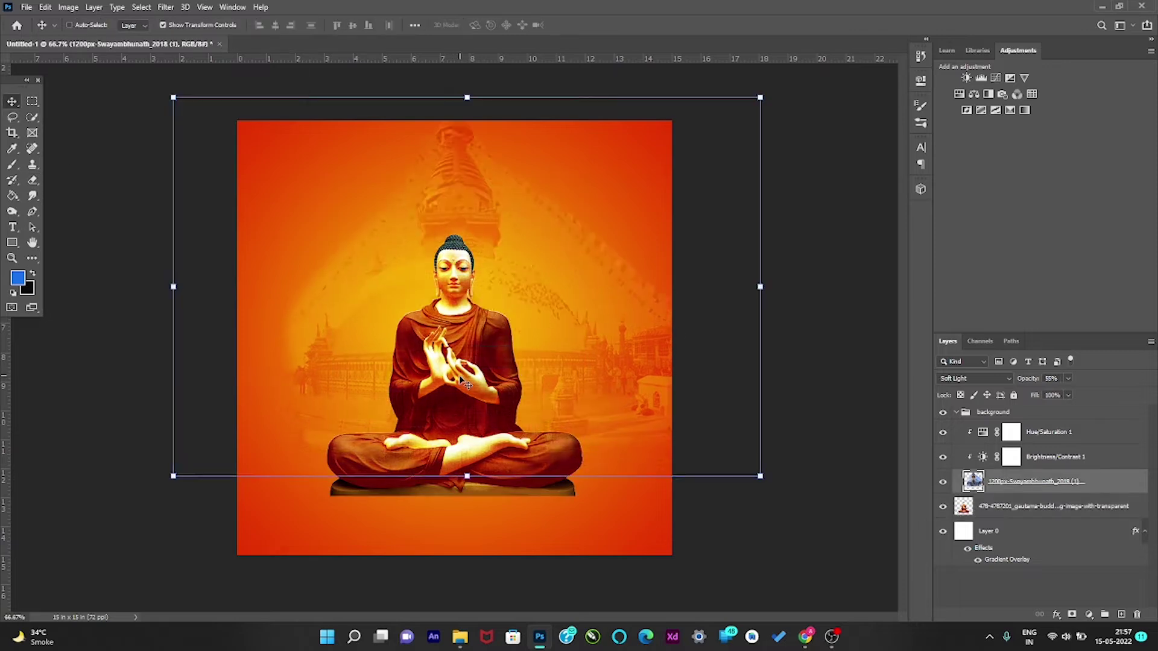
click(438, 380)
drag(467, 359, 467, 339)
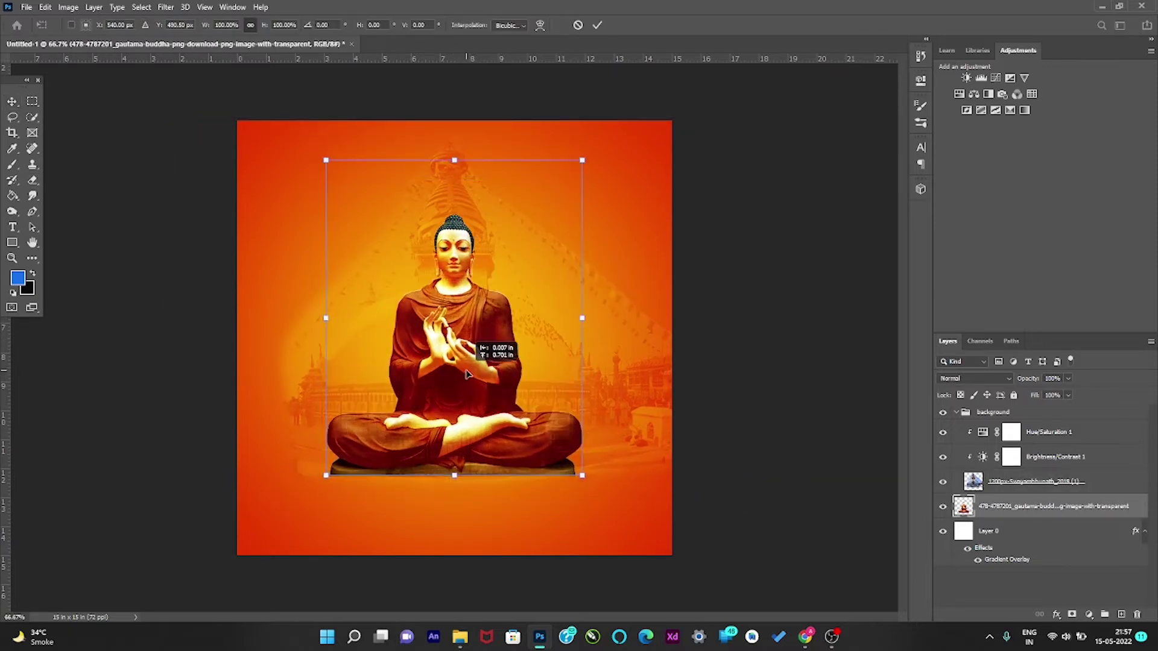
drag(1020, 506, 1020, 412)
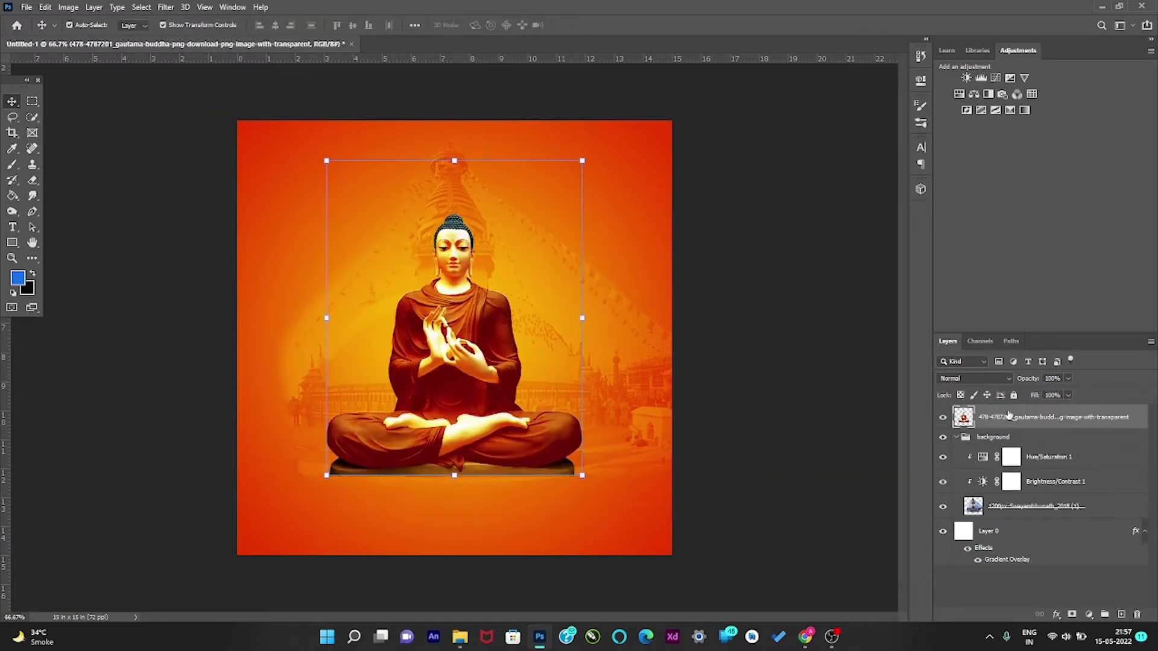
drag(477, 389, 477, 399)
Give the Buddha an Outer Glow with size 103 and 50% opacity
click(1056, 615)
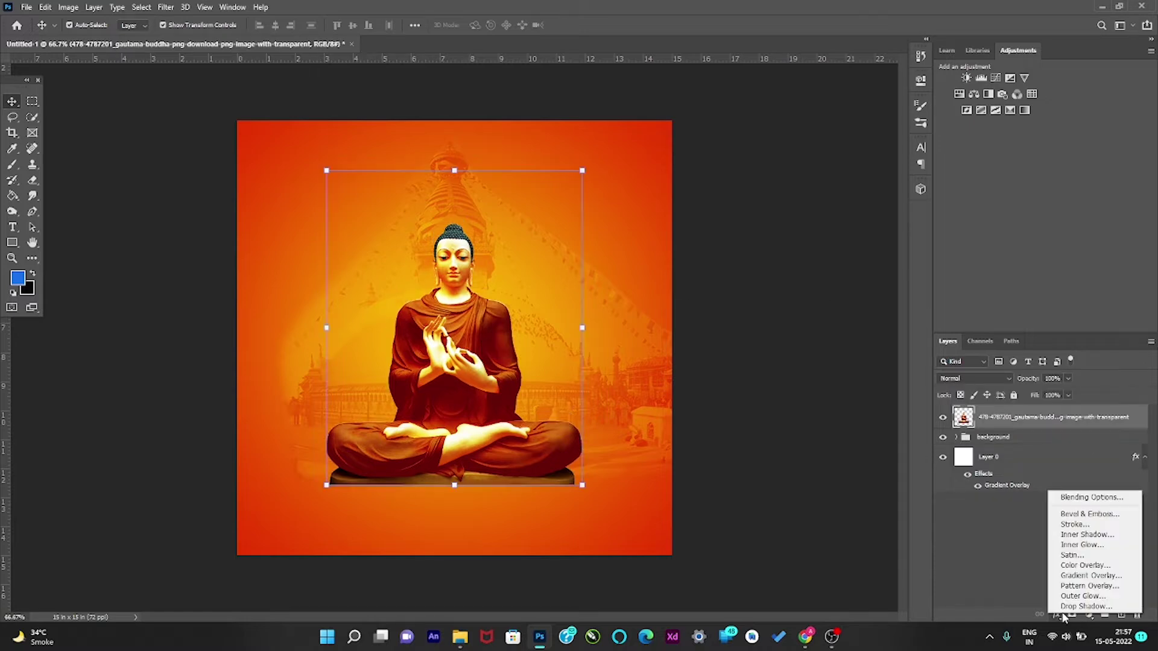
mouse_move(835, 440)
mouse_down()
mouse_move(851, 441)
mouse_move(839, 423)
mouse_up()
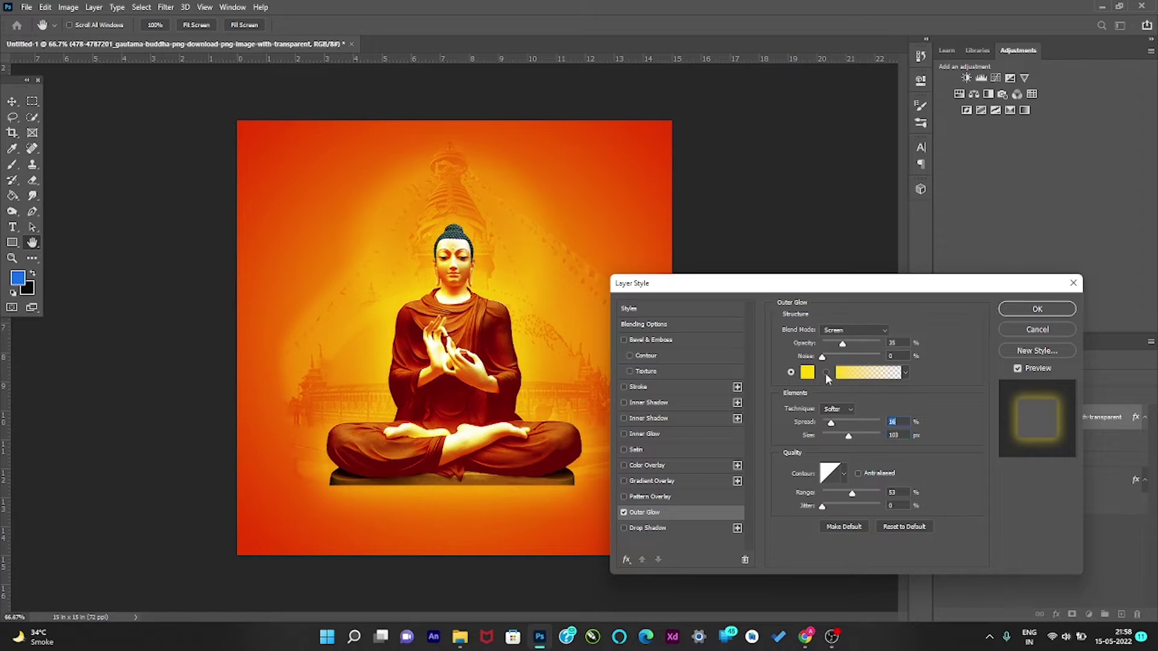
drag(843, 344, 851, 343)
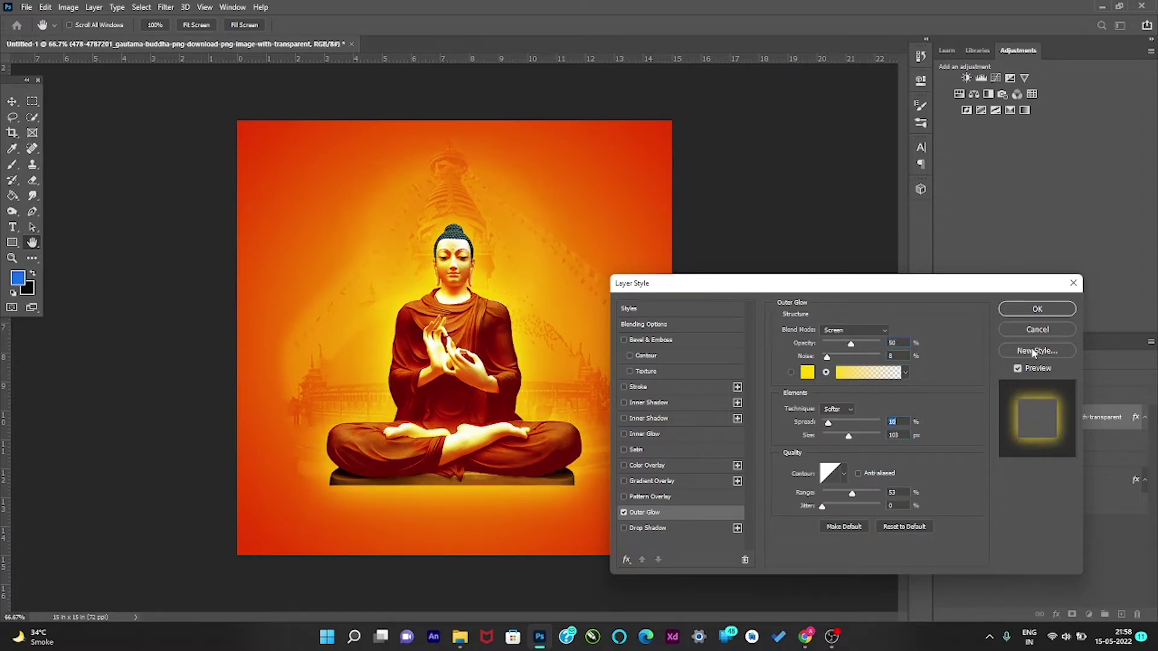
key(Return)
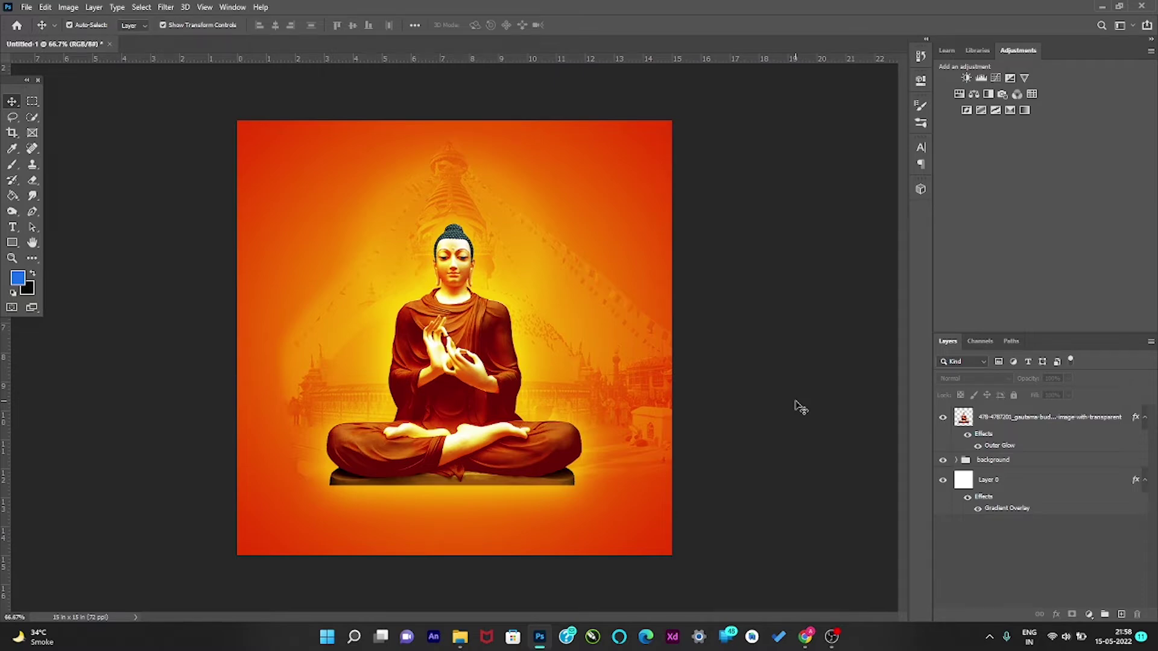
Type 'happy' in white Ananda Namaste on a new layer near the top
click(1026, 417)
click(12, 227)
key(ctrl+shift+alt+n)
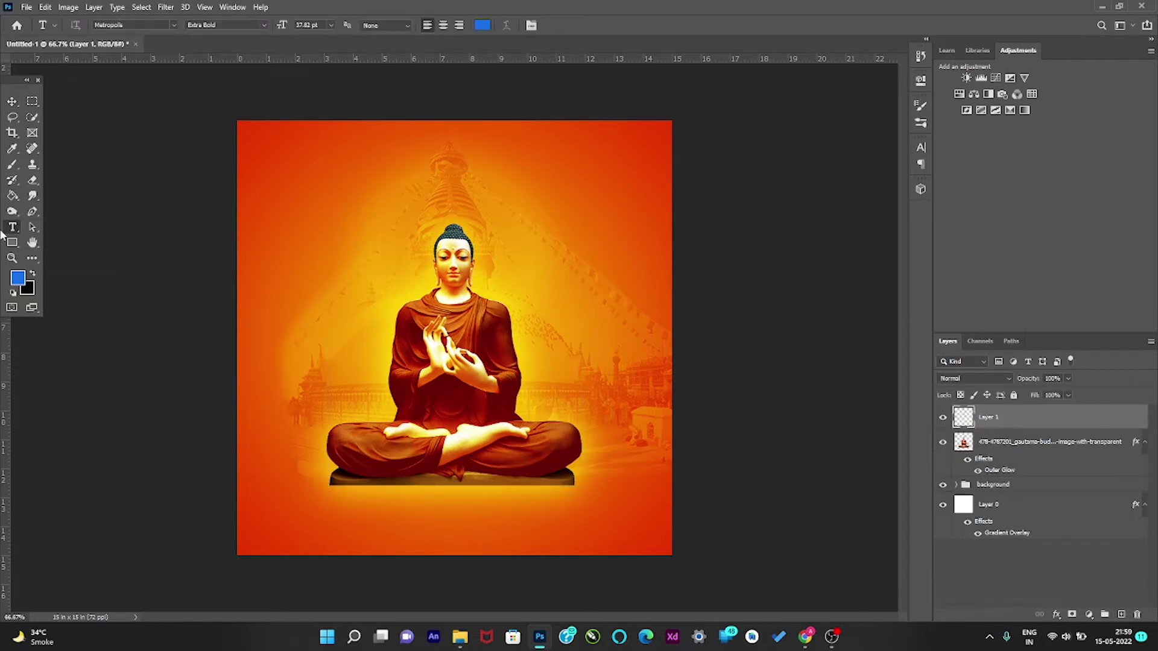
text(Ananda)
key(Return)
click(317, 149)
click(483, 25)
click(492, 407)
click(748, 395)
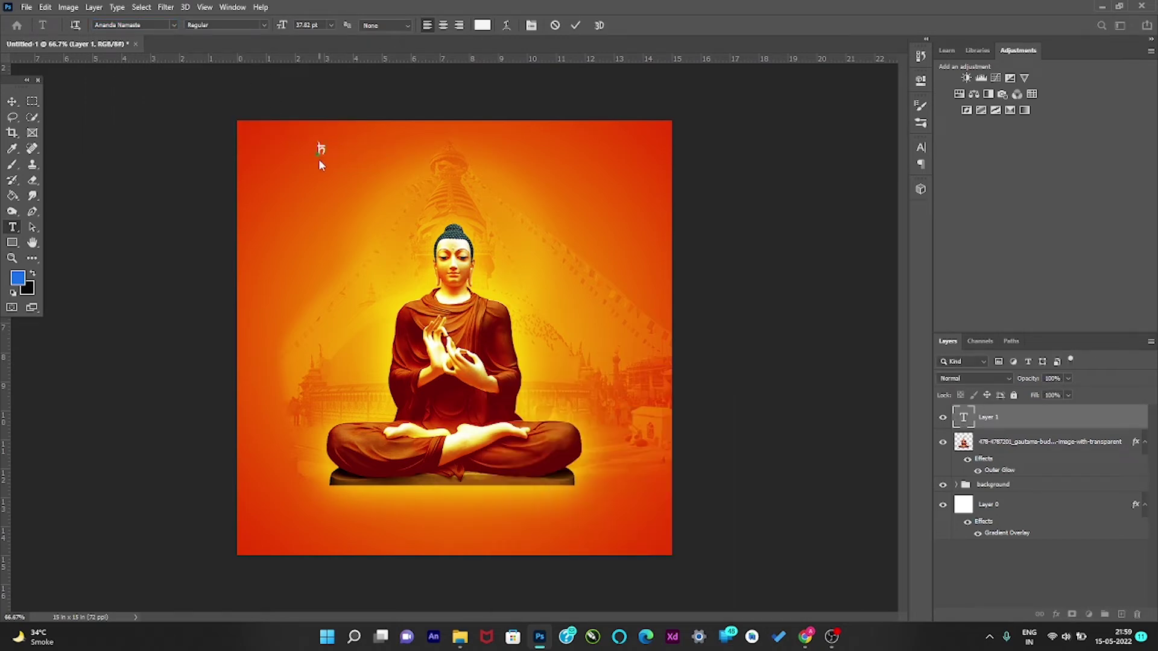
text(appy)
Set 'happy' to 72 pt with Smooth anti-aliasing
key(ctrl+a)
click(331, 25)
click(314, 151)
click(386, 24)
click(389, 44)
click(331, 25)
click(314, 184)
click(386, 25)
click(377, 81)
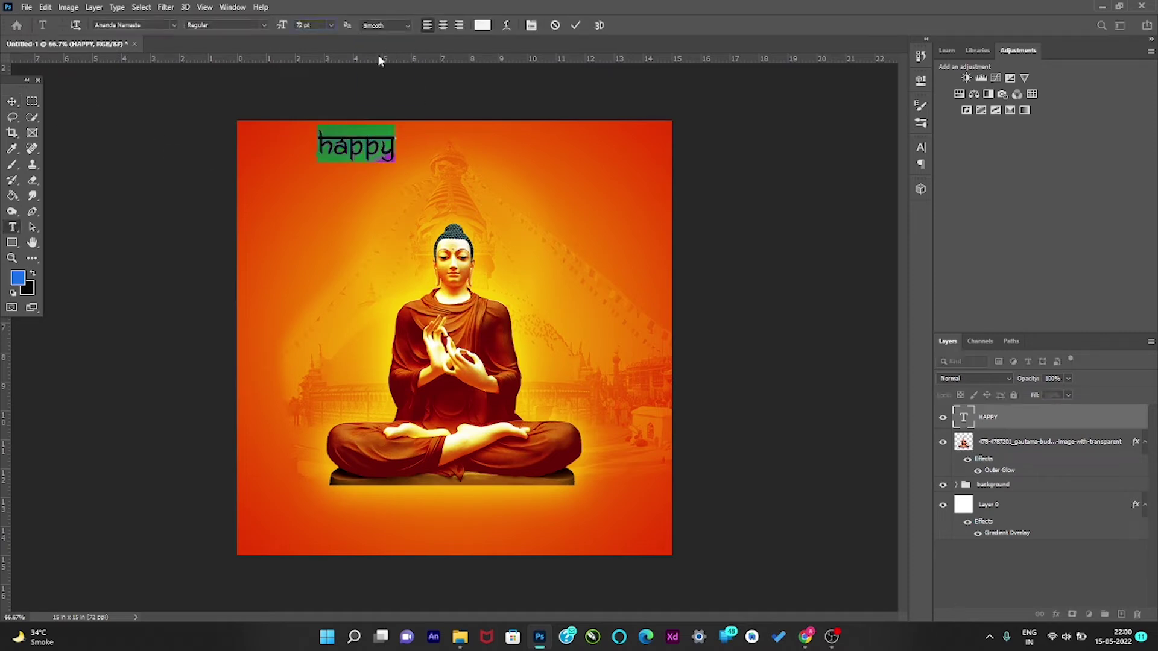
Commit 'happy' and move it down and right near the poster's top
key(ctrl+Return)
key(v)
mouse_move(354, 147)
mouse_down()
mouse_move(368, 181)
mouse_move(386, 180)
mouse_up()
key(ctrl+shift+alt+n)
Type 'Buddha' in Lovely Home font below 'happy'
click(12, 227)
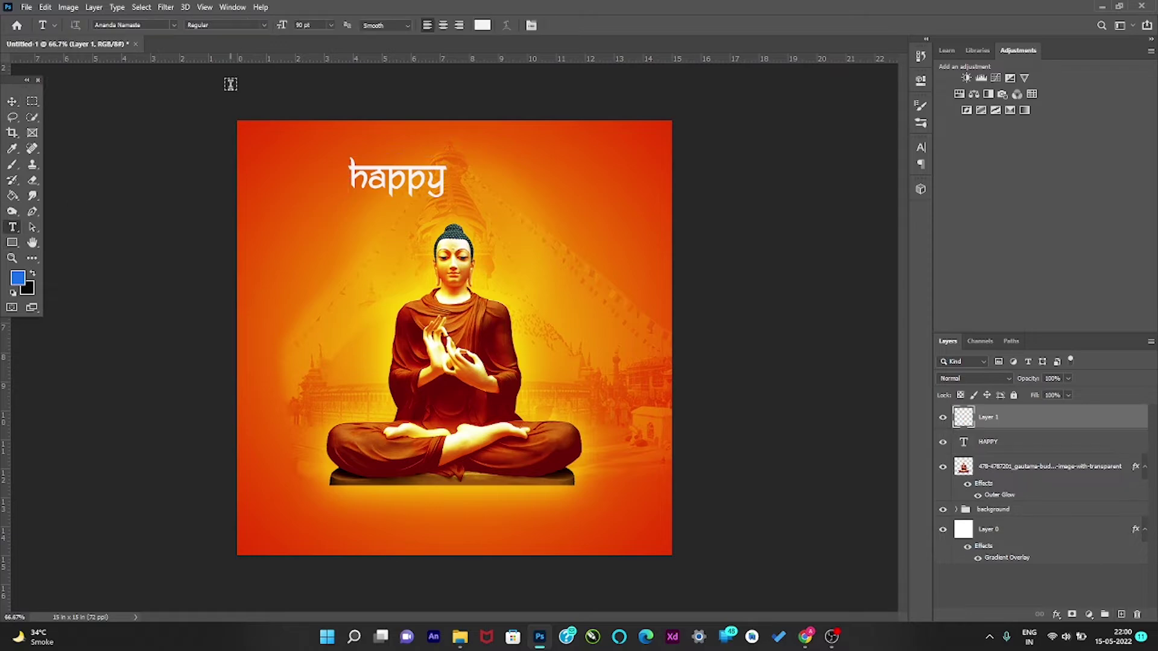
key(BackSpace)
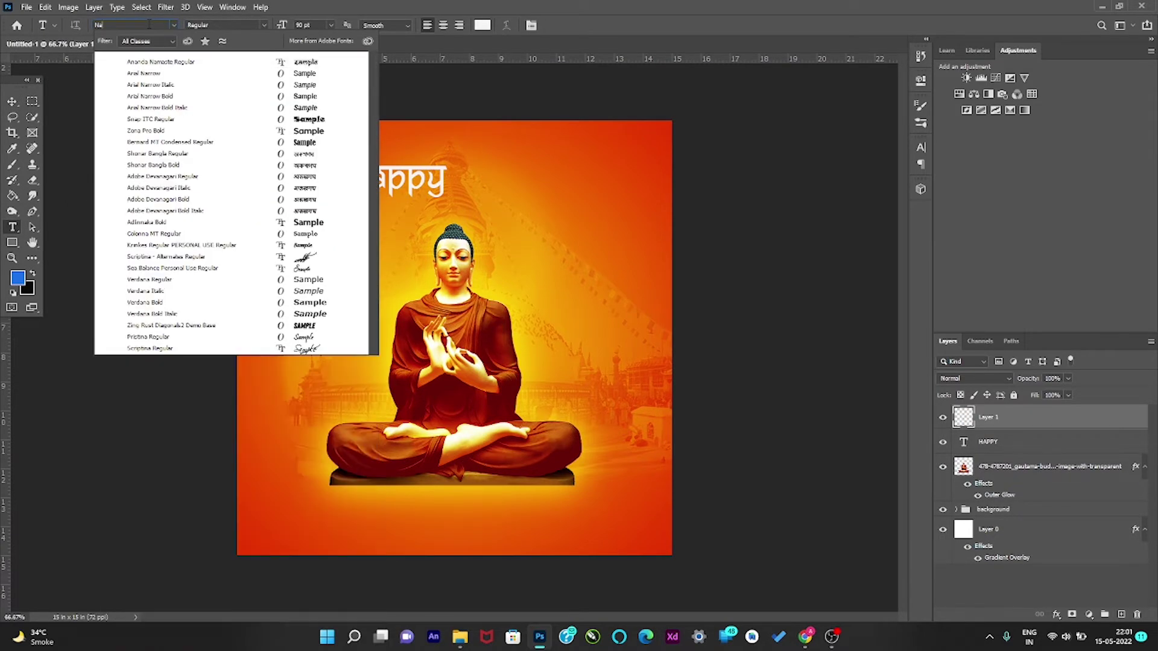
text(Lovely Home)
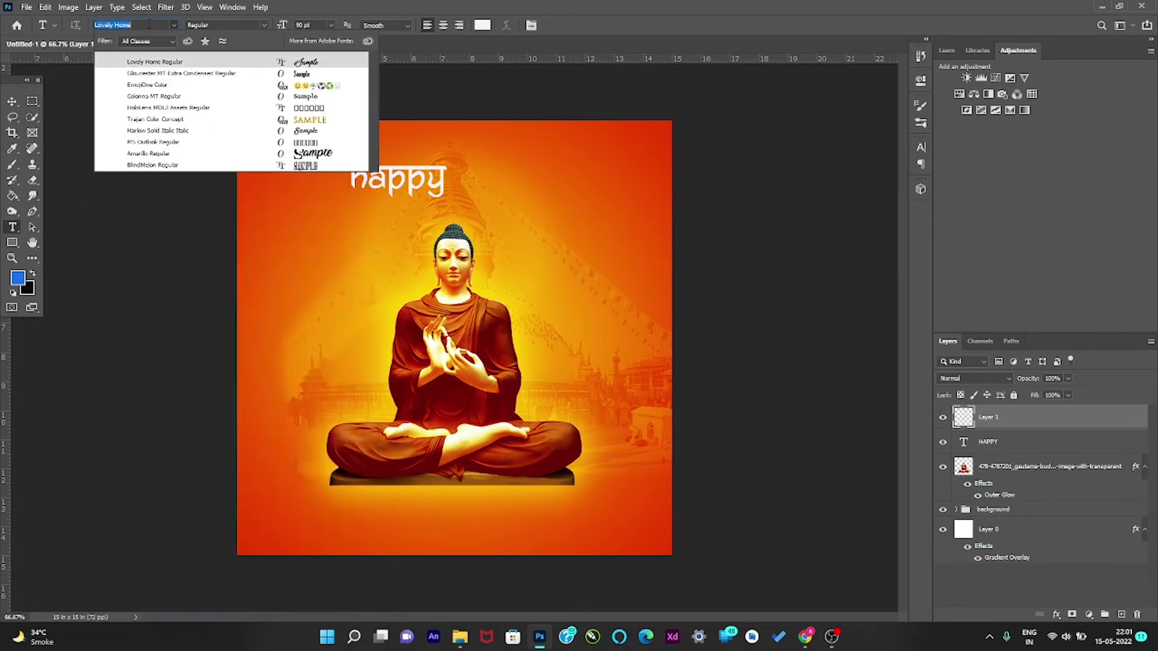
key(Return)
click(405, 221)
text(BUDDH)
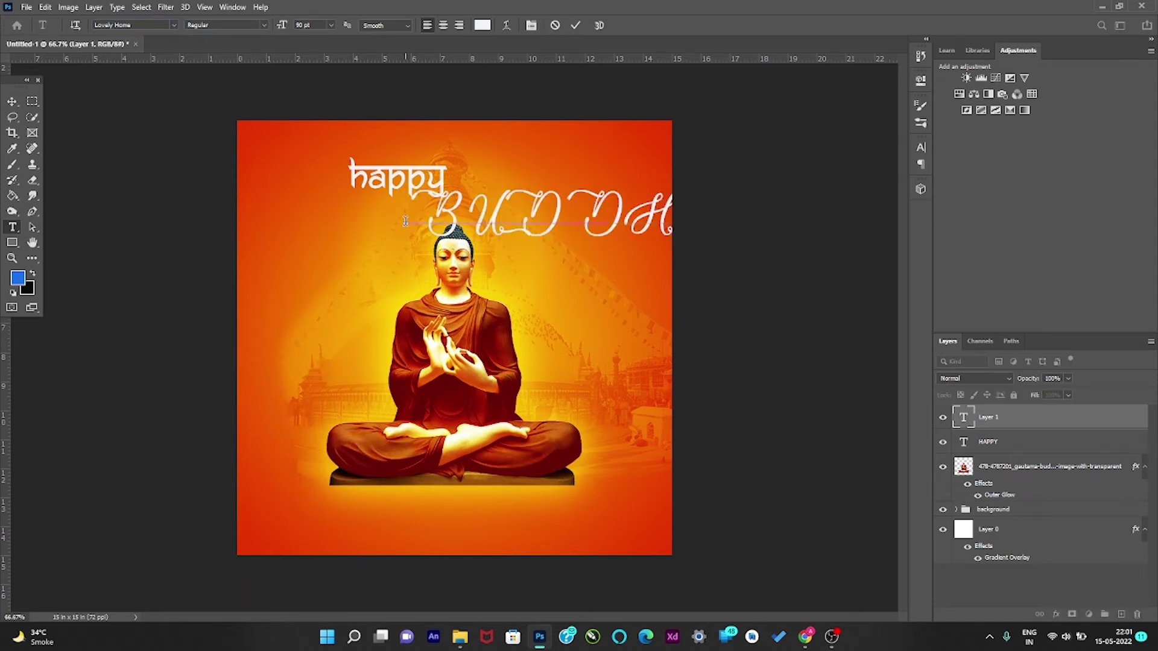
key(BackSpace)
key(BackSpace)
key(BackSpace)
click(264, 25)
text(Bu)
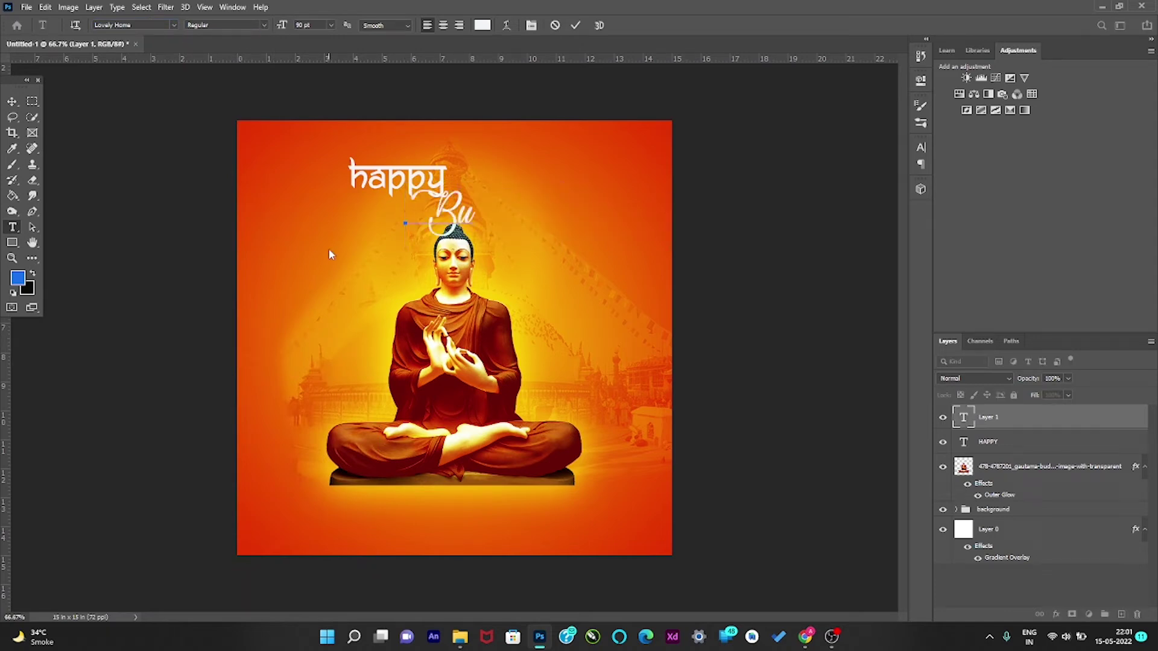
text(ddha)
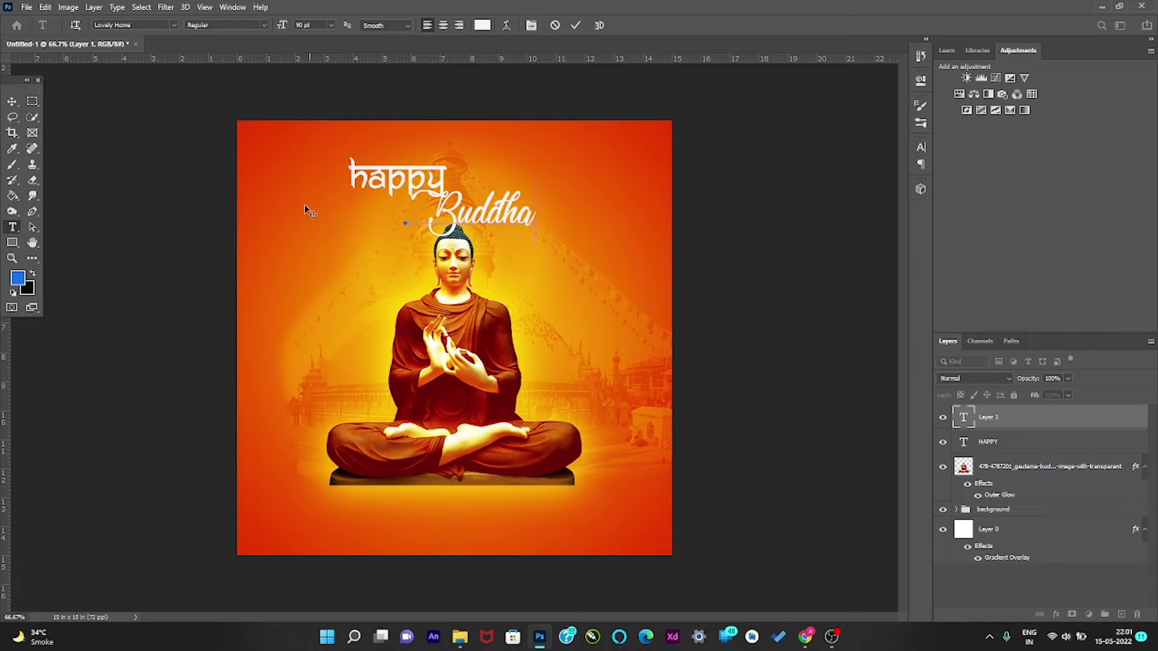
Resize the 'Buddha' text to 120 pt
drag(535, 214, 410, 207)
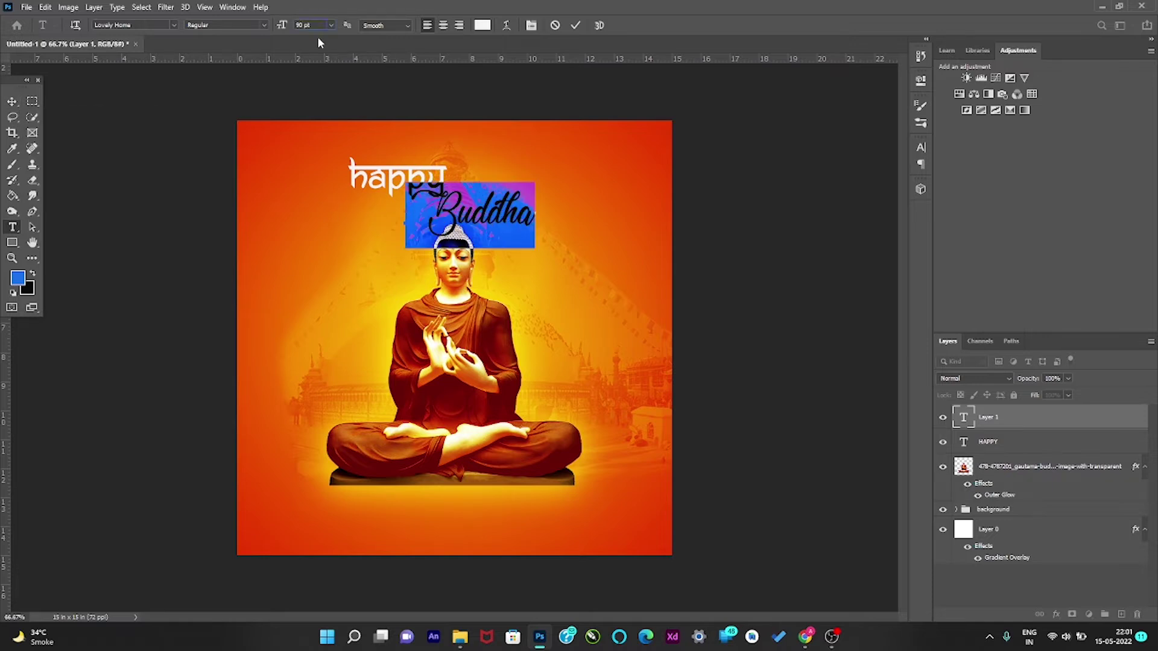
text(95)
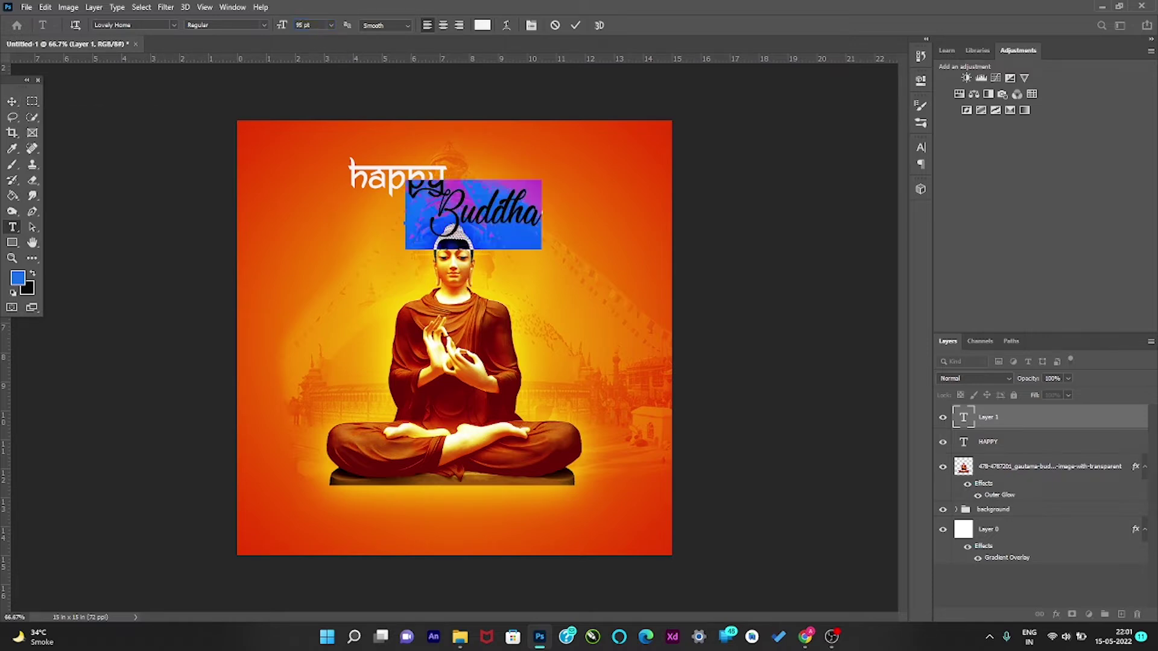
click(82, 158)
text(120)
key(Return)
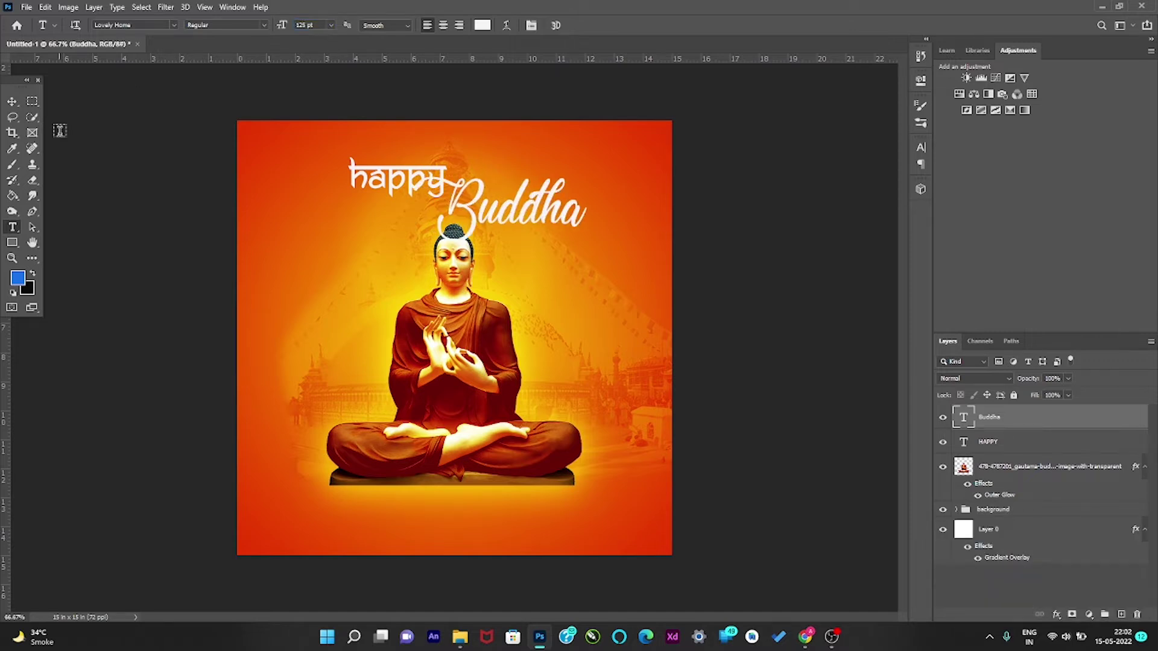
Nudge 'happy' slightly right and select the Buddha text layer
key(v)
drag(392, 177, 405, 178)
click(514, 220)
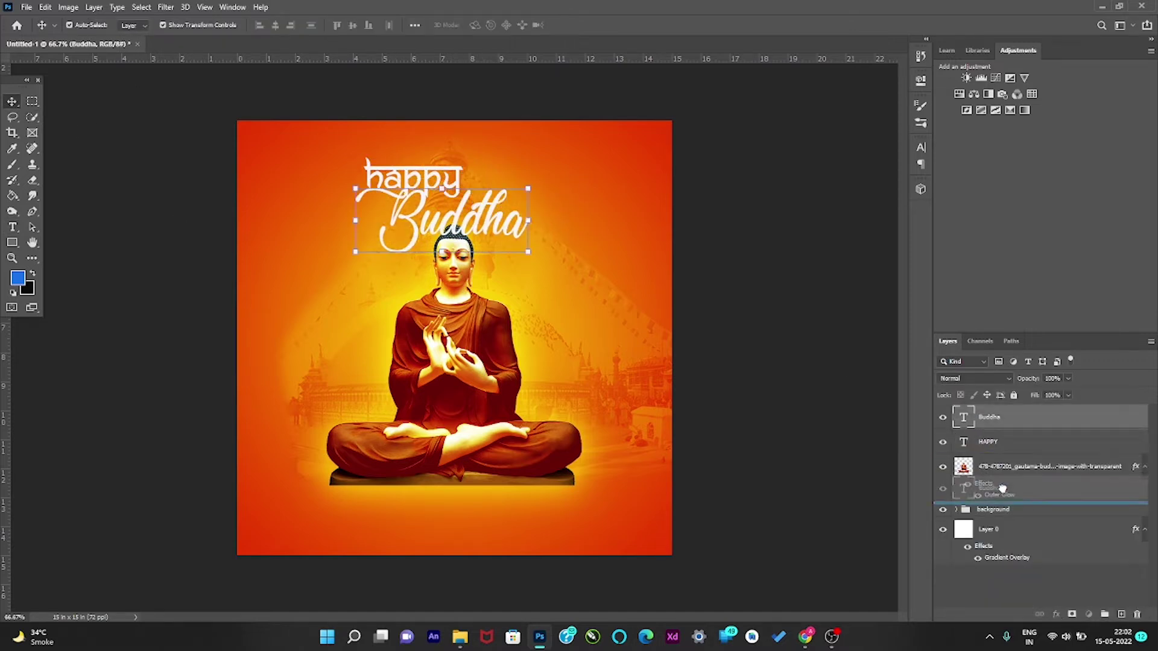
Move the Buddha text layer beneath the figure image
key(ctrl+[)
key(ctrl+[)
drag(514, 220, 483, 226)
click(774, 334)
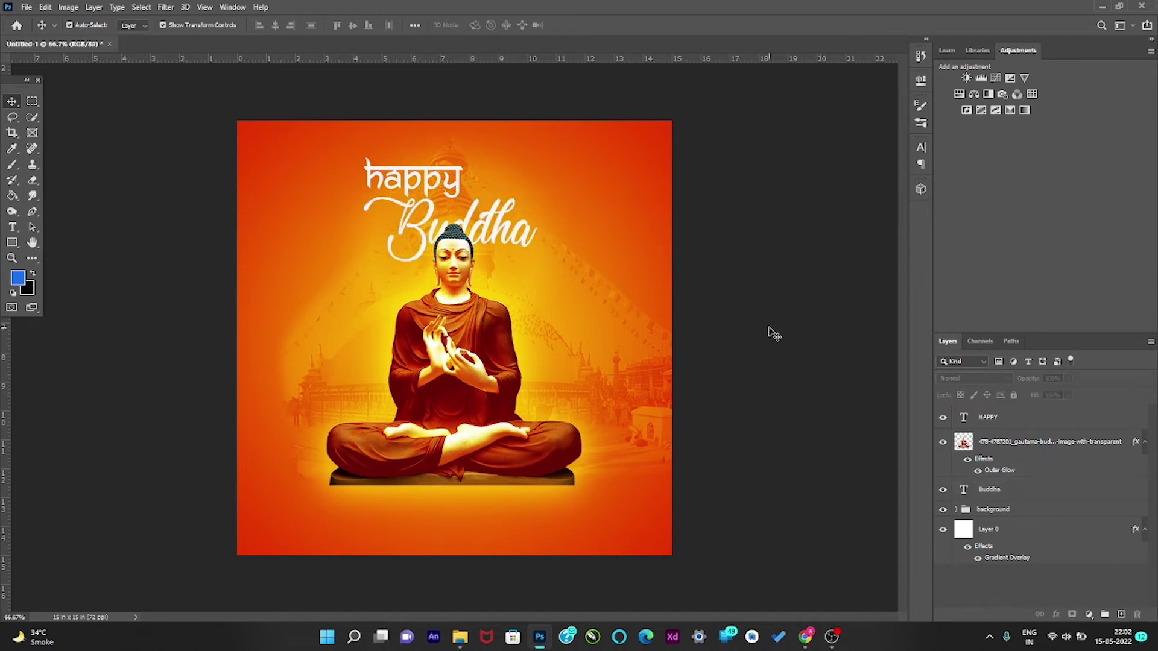
Duplicate 'happy', offset it down-right and retype it as 'purnima'
click(451, 187)
key(ctrl+j)
key(shift+Down)
key(shift+Down)
key(shift+Down)
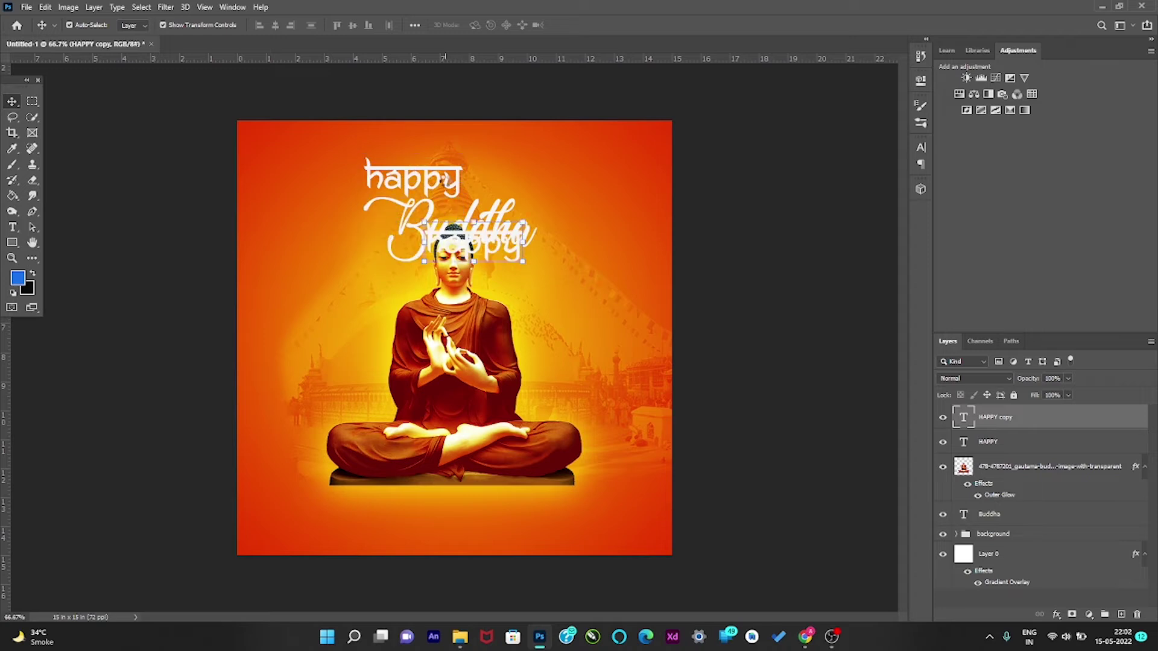
key(shift+Right)
key(shift+Right)
key(shift+Right)
key(t)
key(Return)
key(BackSpace)
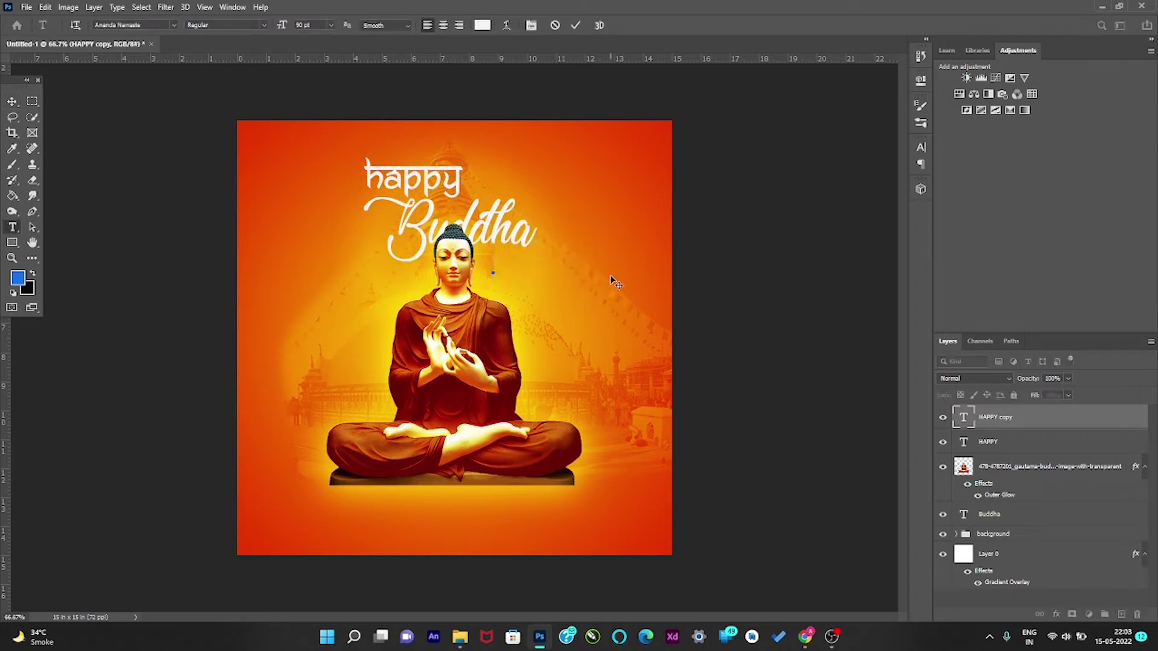
text(purnina)
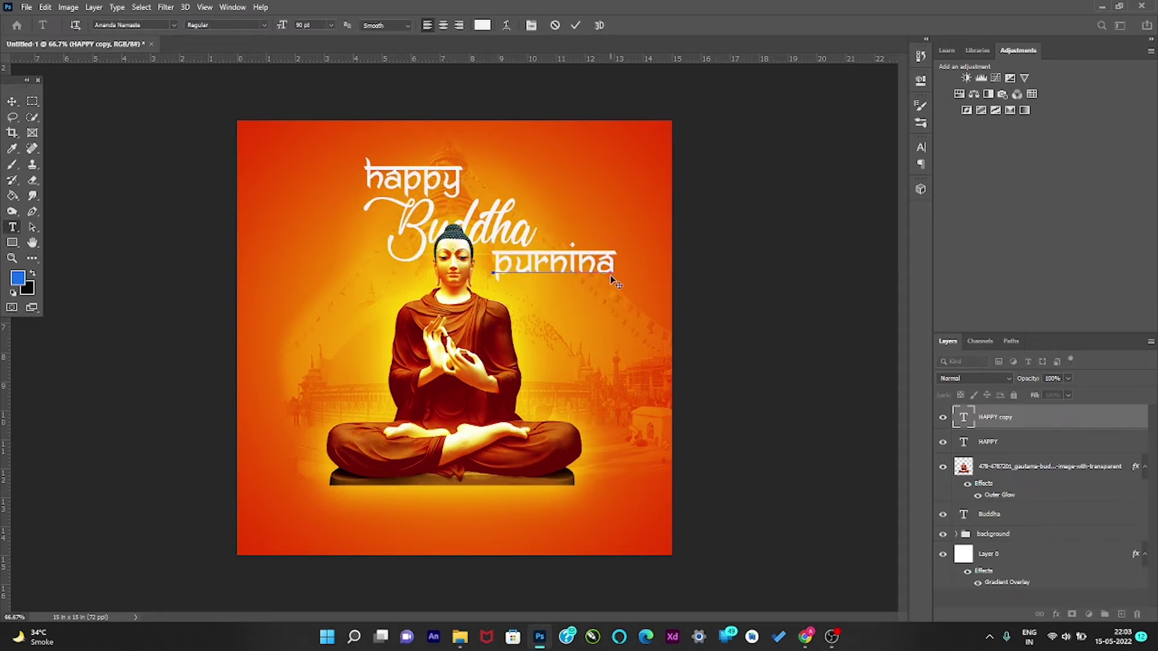
key(BackSpace)
key(BackSpace)
key(BackSpace)
key(ctrl+Return)
Enlarge the Buddha script text to about 123% with Free Transform
key(v)
click(357, 271)
key(ctrl+t)
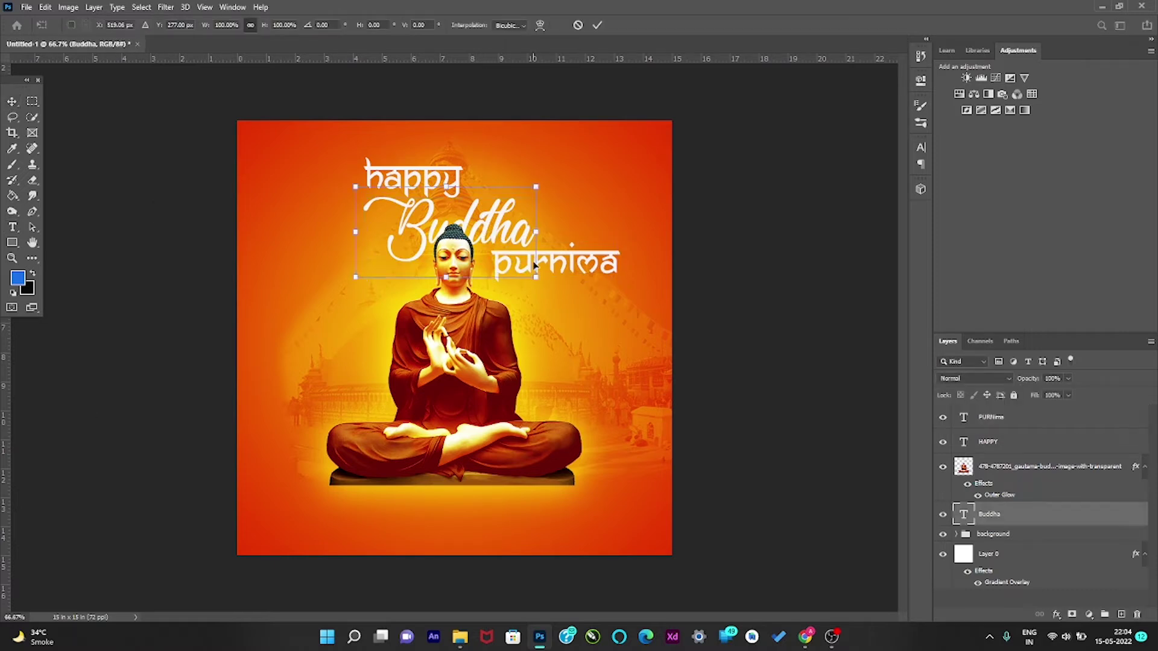
drag(534, 267, 560, 287)
key(Return)
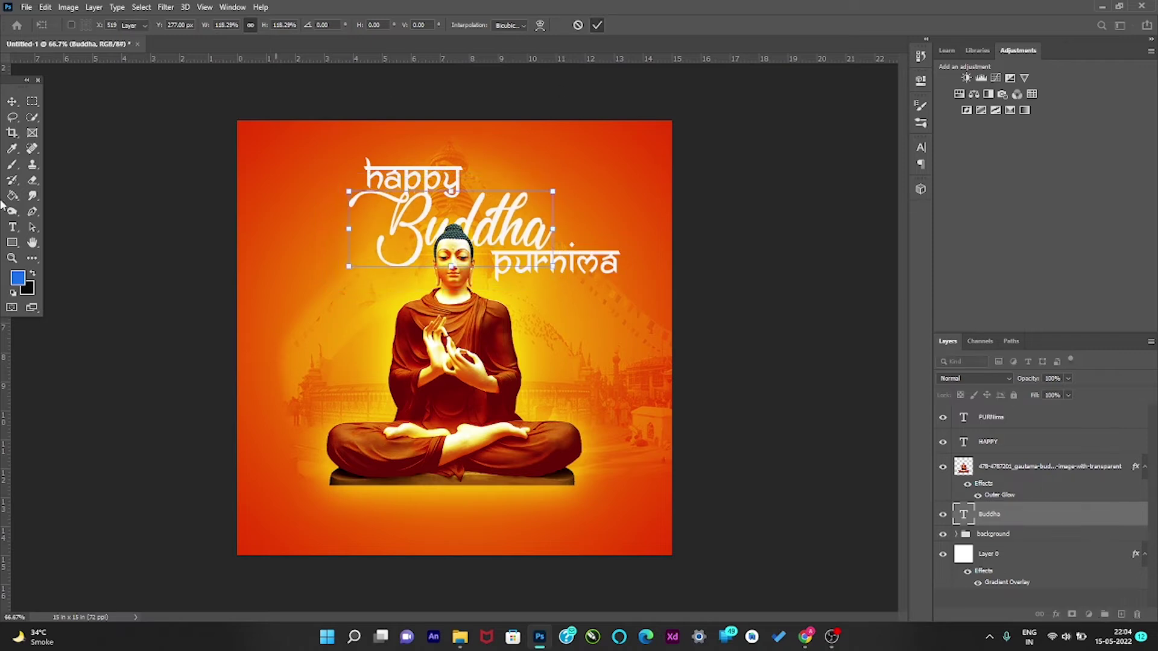
Recolour the Buddha wording bright red (around #b9092a)
key(t)
double_click(421, 221)
click(483, 25)
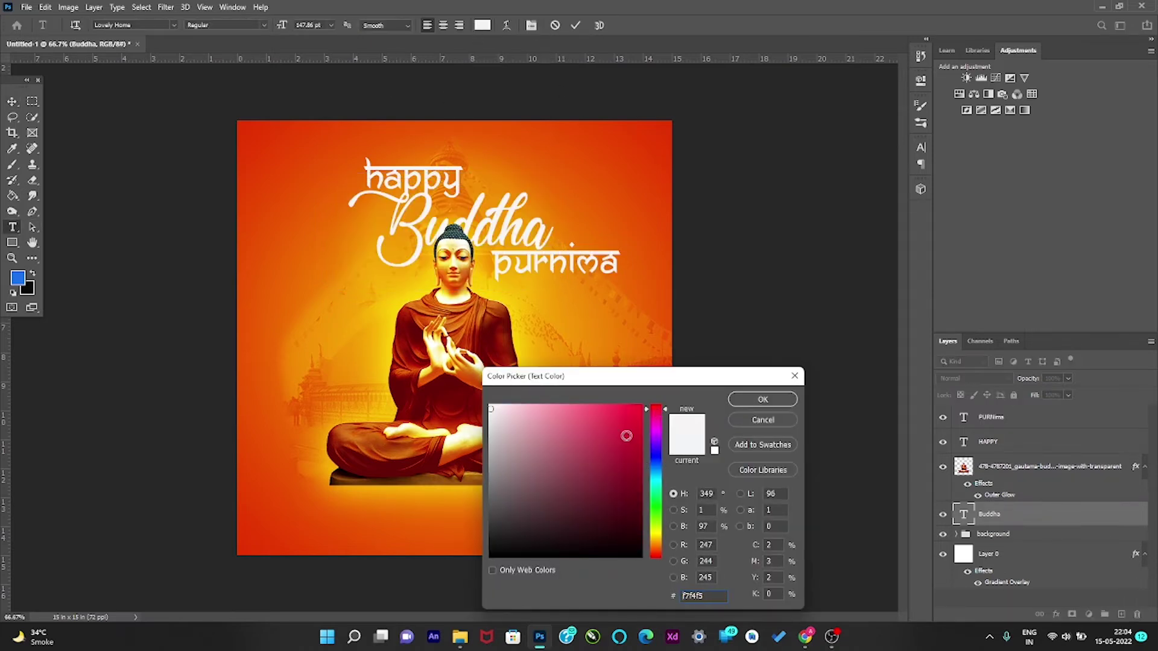
text(b9092a)
mouse_move(635, 447)
mouse_down()
mouse_move(623, 465)
mouse_move(603, 408)
mouse_move(621, 505)
mouse_move(644, 410)
mouse_up()
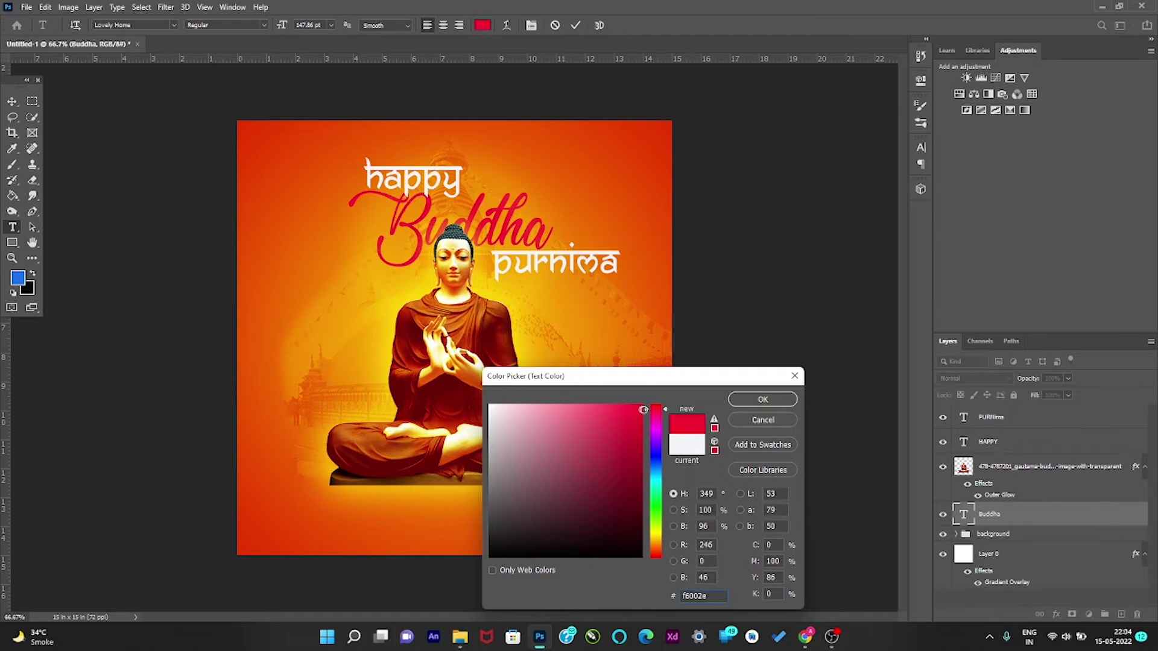
click(749, 399)
click(12, 101)
Recolour the purnima text red and commit it
click(541, 262)
key(t)
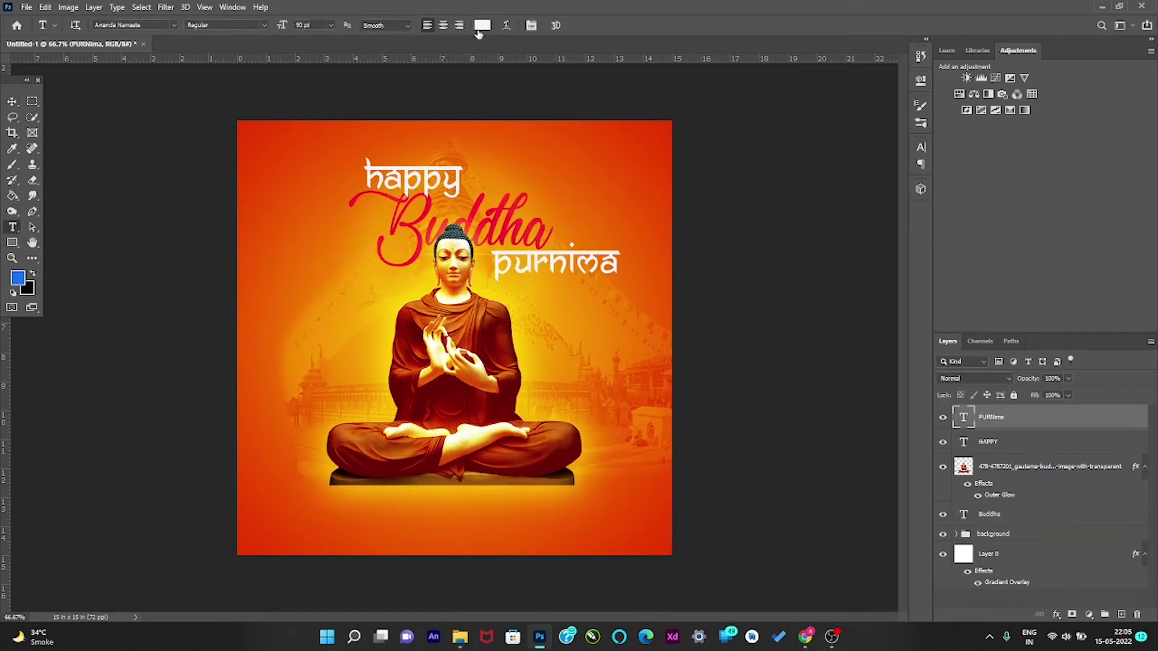
click(482, 25)
click(656, 554)
mouse_move(590, 440)
mouse_down()
mouse_move(627, 404)
mouse_move(638, 419)
mouse_up()
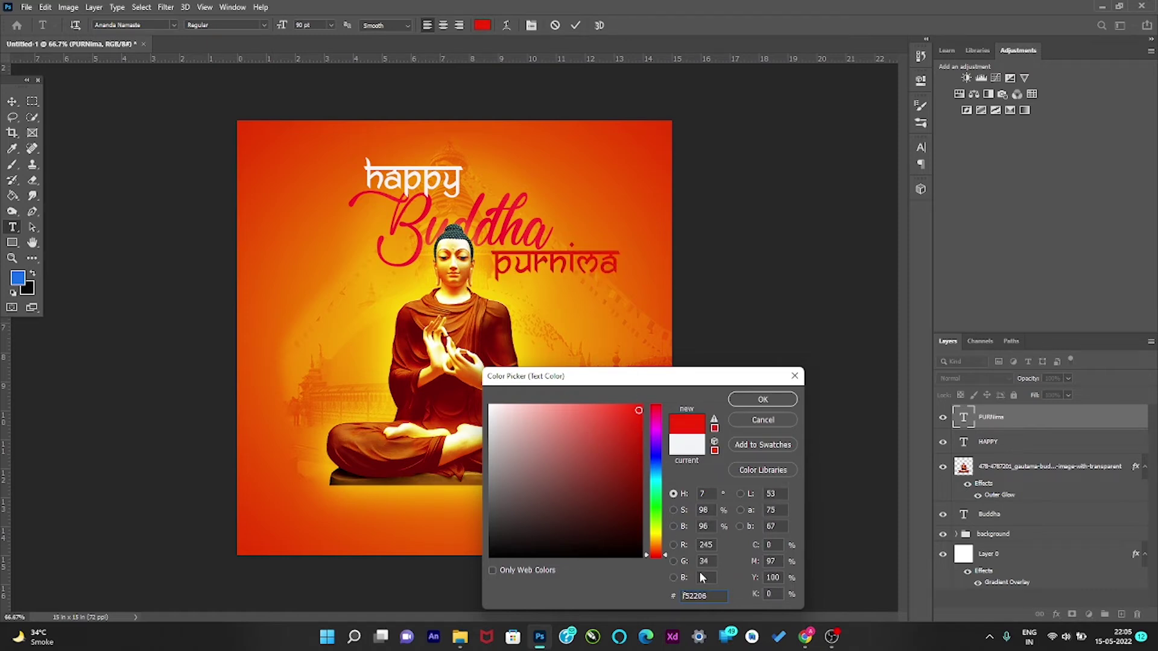
click(731, 398)
key(ctrl+Return)
Reapply the red text colour to the highlighted Buddha wording
drag(546, 242, 362, 242)
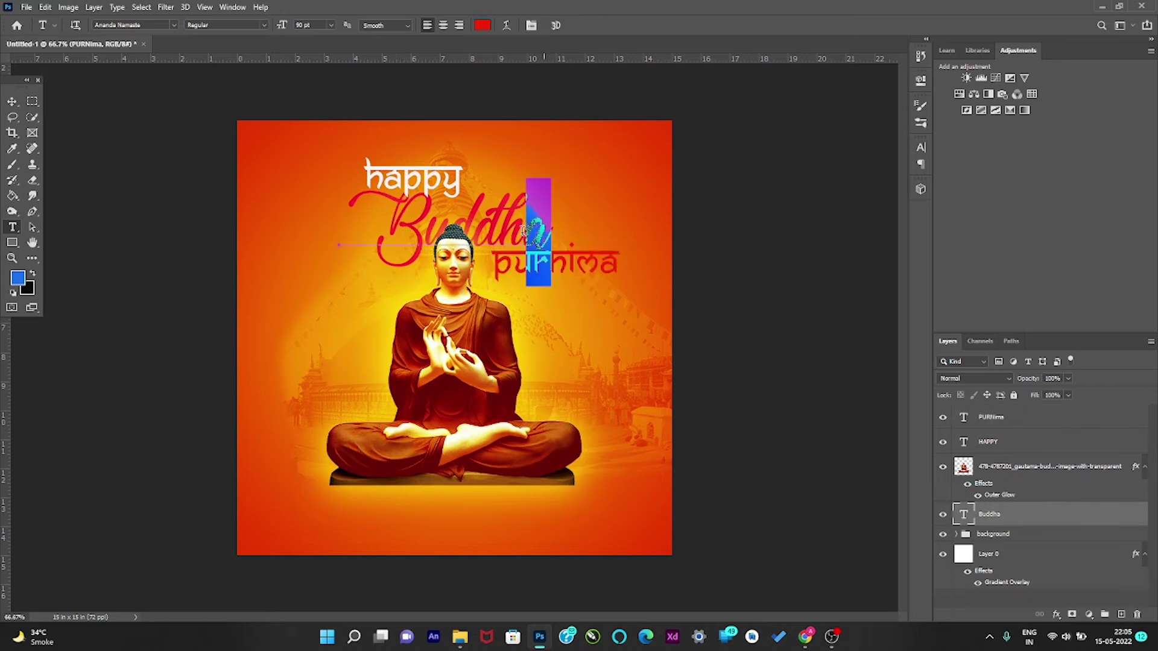
click(482, 25)
click(653, 556)
key(Return)
Shrink the happy text slightly about its centre
click(12, 102)
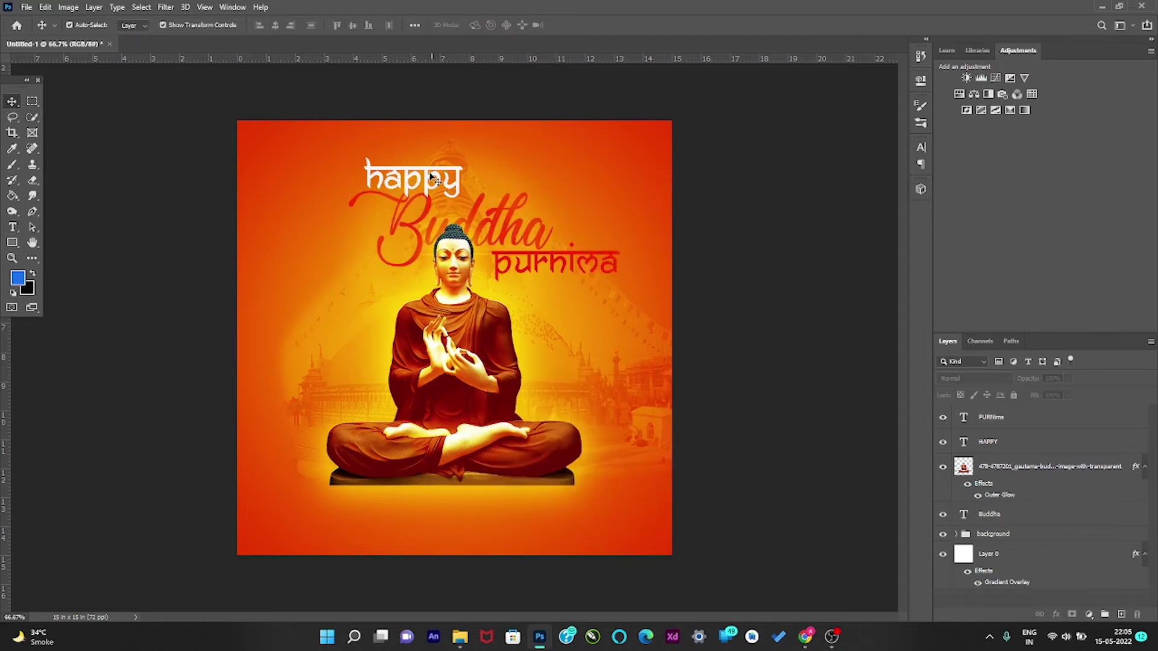
click(442, 173)
drag(490, 190, 453, 179)
click(597, 25)
Hide the happy, purnima and Buddha text layers
click(943, 441)
click(943, 417)
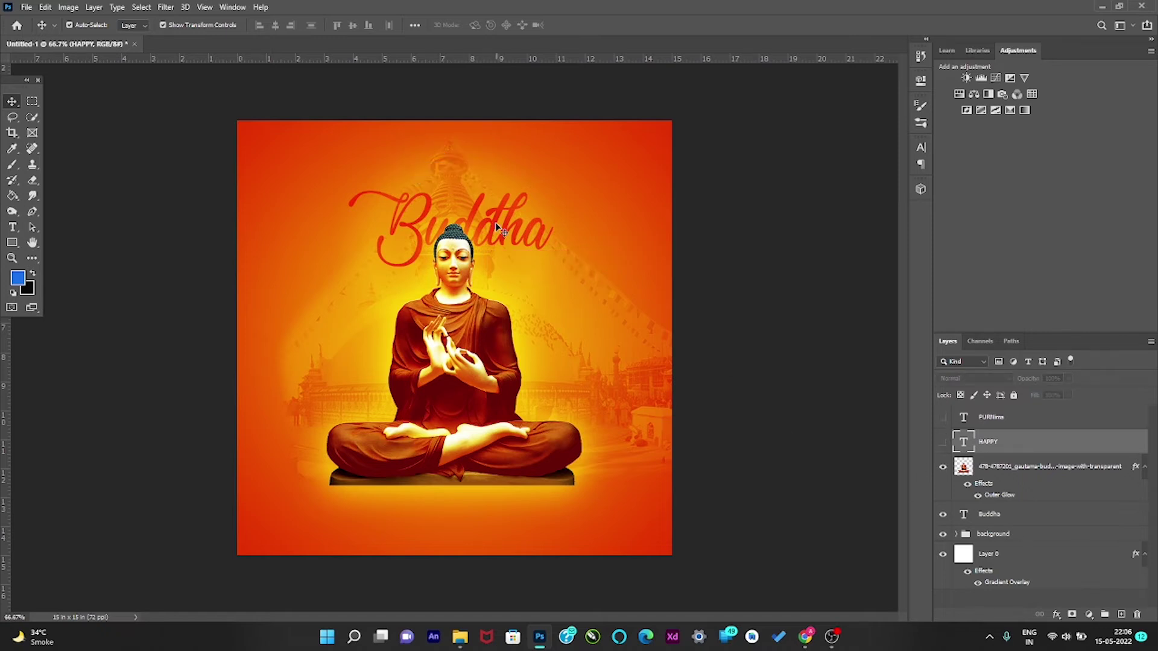
click(1001, 514)
click(942, 514)
Draw a circle with the Ellipse tool in the poster's upper left
right_click(12, 242)
click(60, 252)
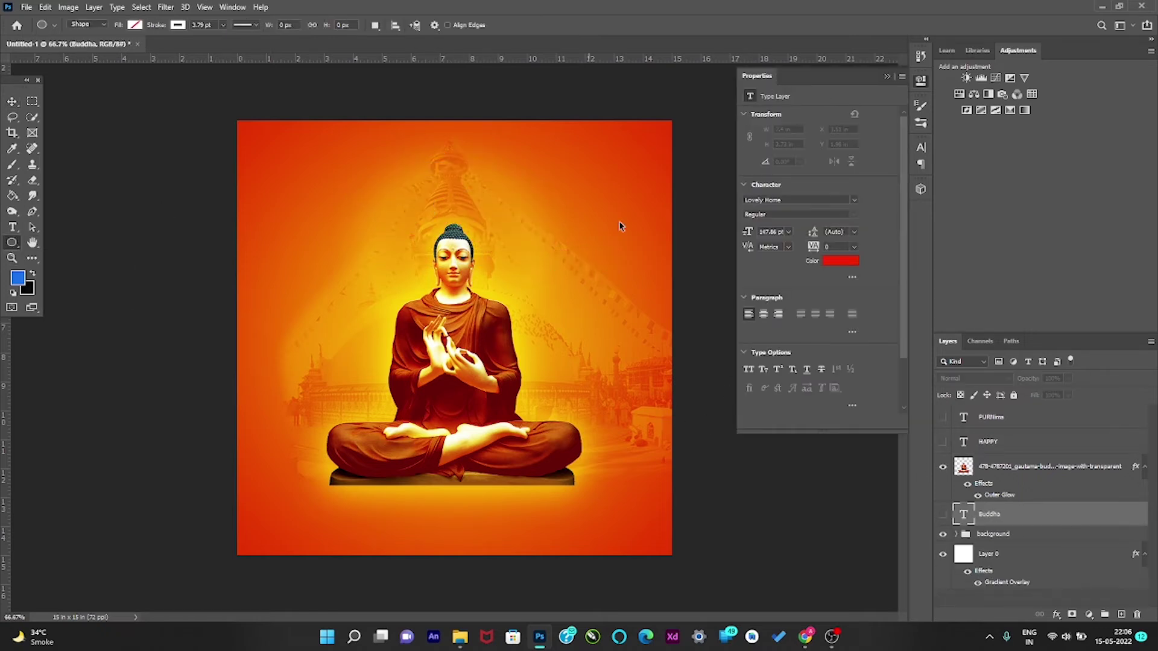
click(920, 80)
click(991, 417)
click(1122, 615)
drag(280, 138, 439, 290)
Fill the circle with a bright yellow
click(769, 171)
click(902, 194)
click(625, 454)
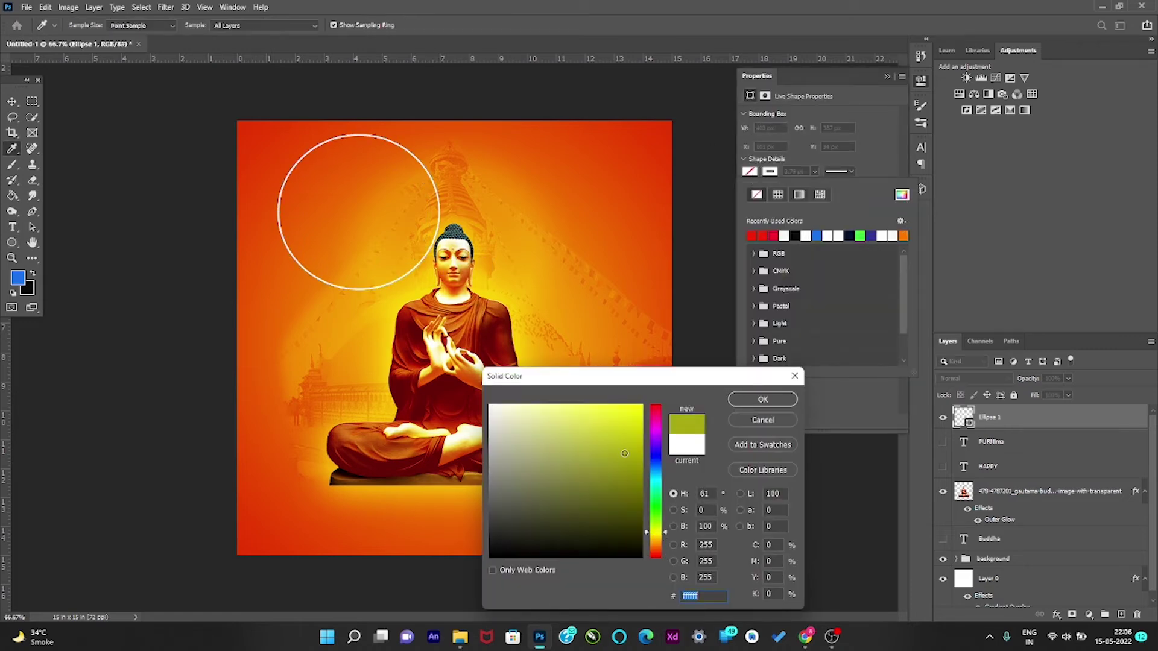
click(640, 407)
click(763, 399)
click(887, 76)
Move the yellow circle behind the Buddha's head and enlarge it
key(v)
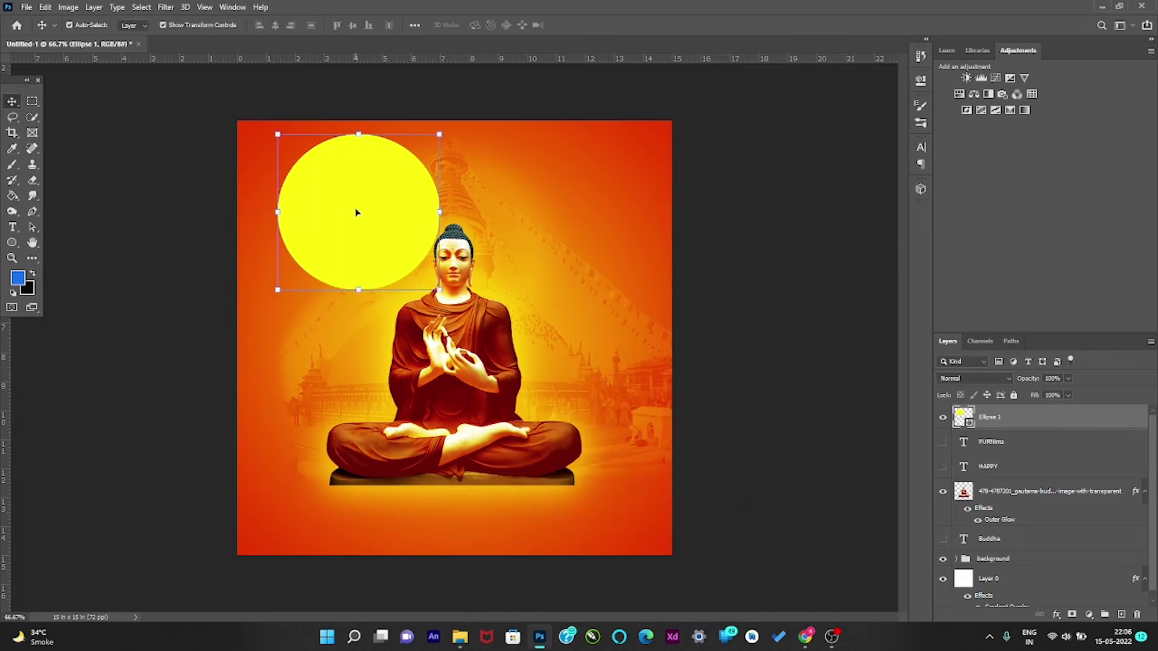
drag(354, 212, 442, 297)
key(ctrl+bracketleft)
key(ctrl+bracketleft)
key(ctrl+bracketleft)
drag(506, 276, 501, 272)
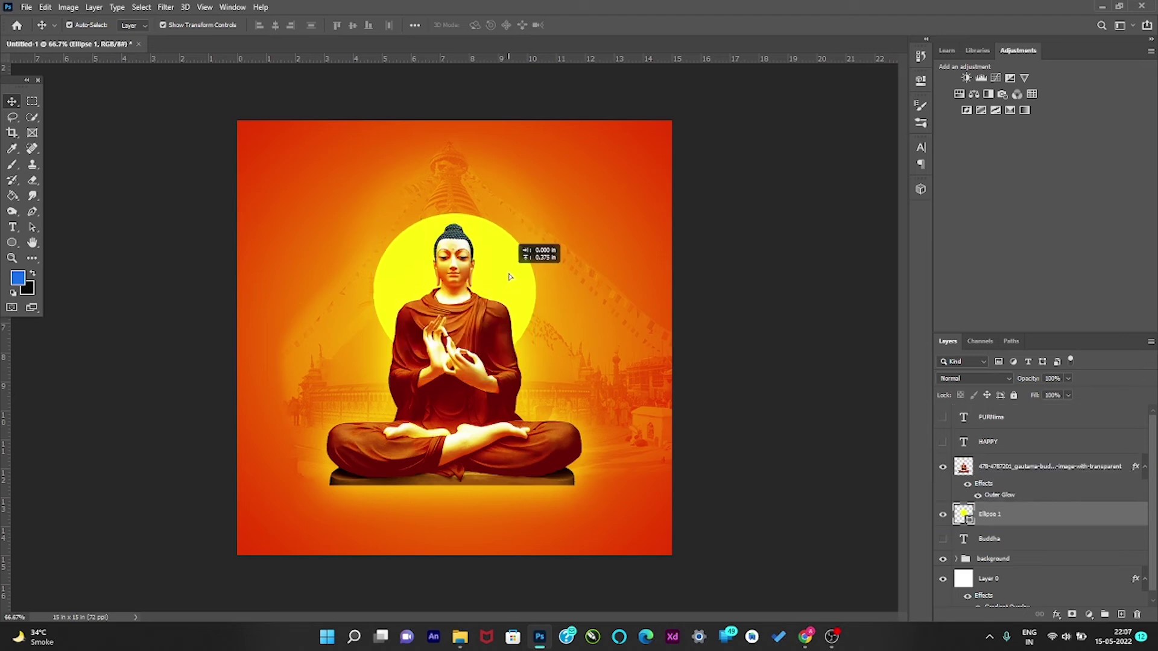
drag(535, 366, 541, 371)
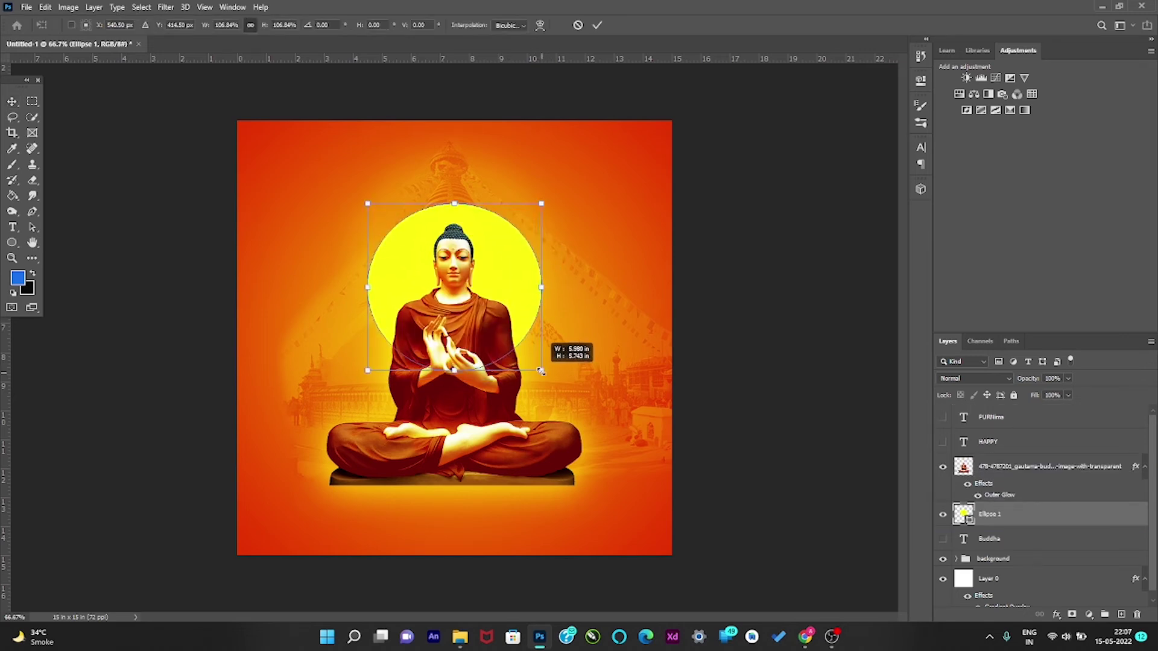
key(Return)
click(846, 444)
Show the HAPPY layer and move happy up toward the top
click(942, 441)
click(1002, 442)
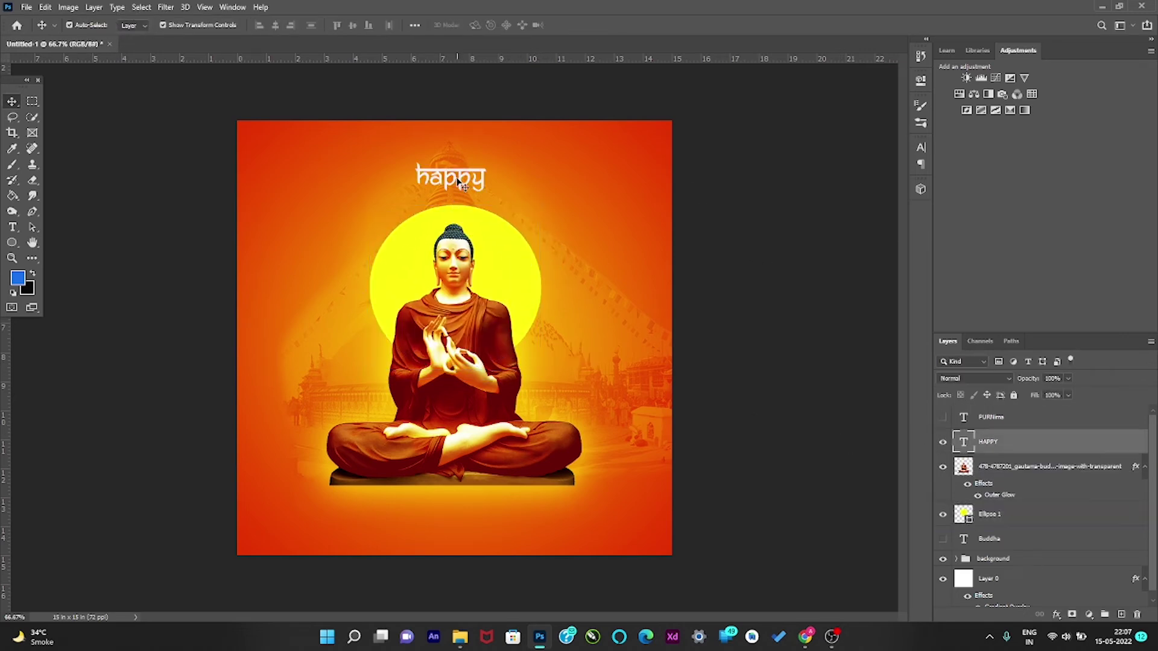
key(ctrl+t)
drag(458, 180, 422, 157)
key(Return)
click(728, 204)
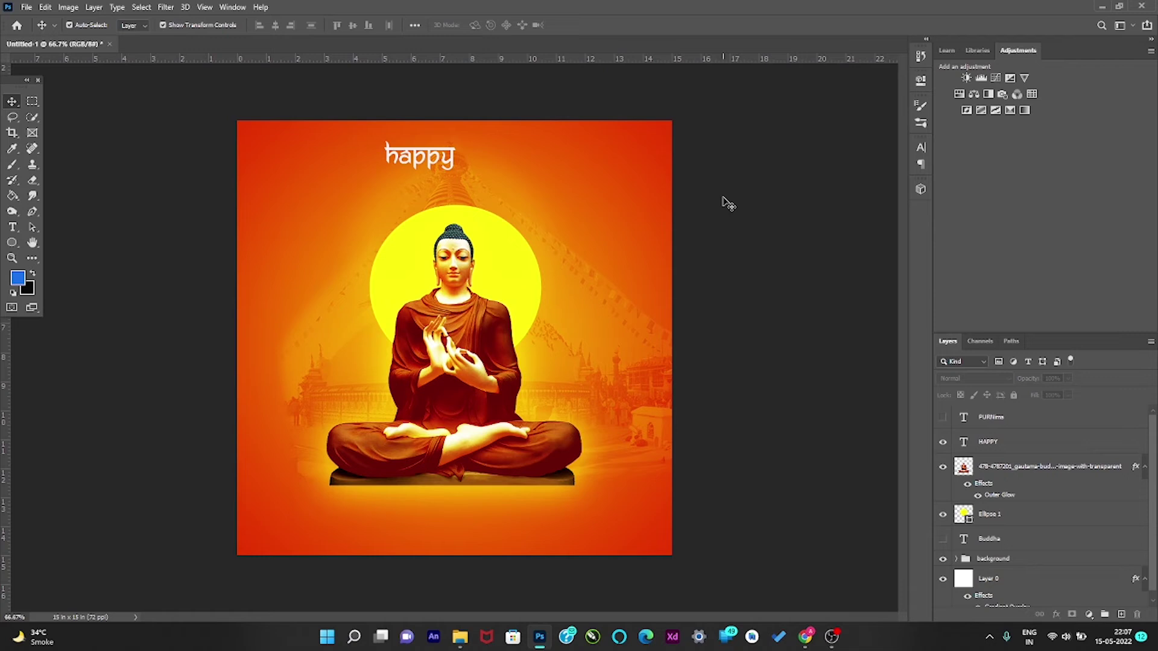
Show the Buddha title and move it up and right
click(943, 538)
double_click(964, 539)
click(260, 235)
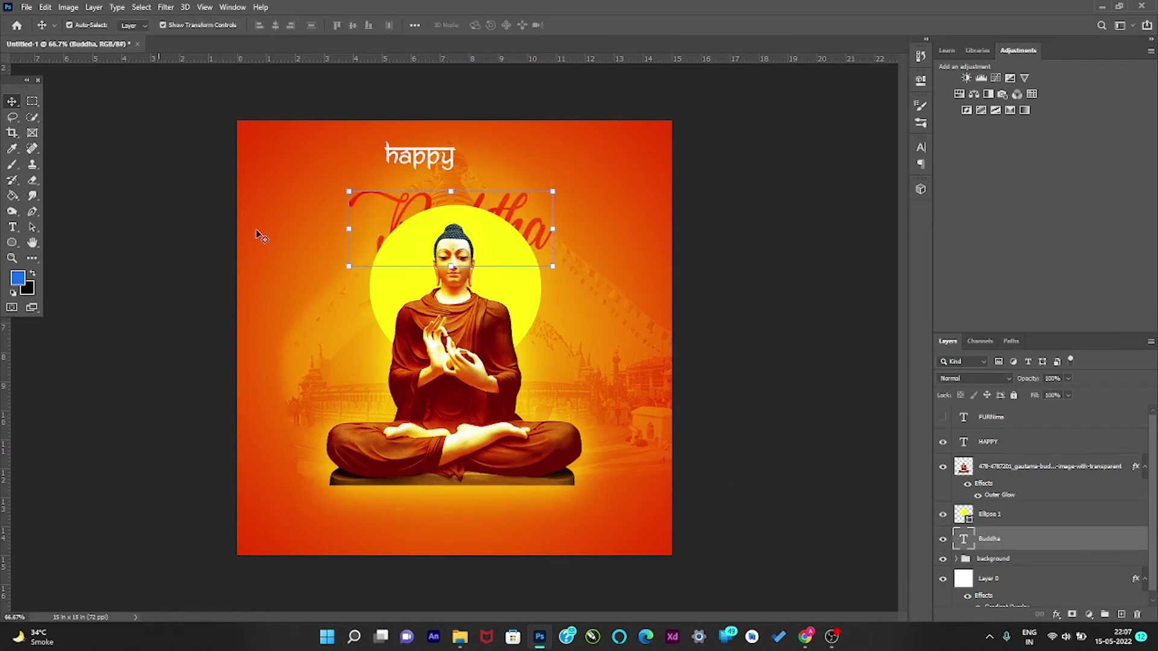
drag(528, 217, 549, 187)
Set the Buddha title colour to #cc0606 and scale it up
double_click(549, 187)
key(Escape)
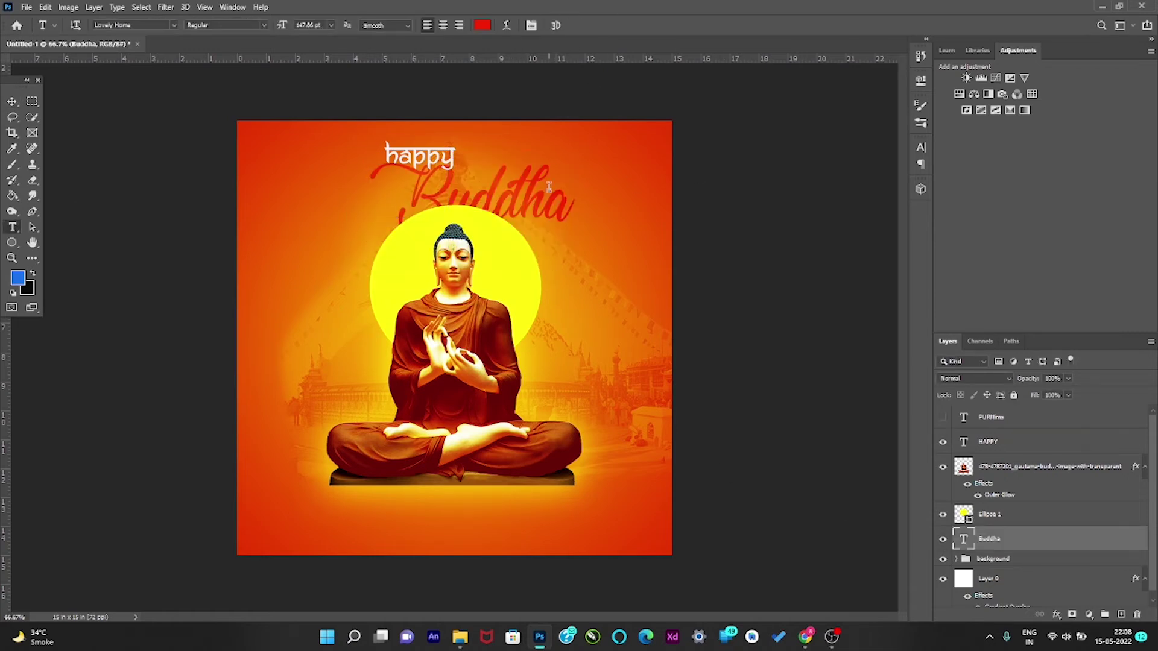
double_click(549, 187)
click(482, 24)
click(703, 596)
text(c)
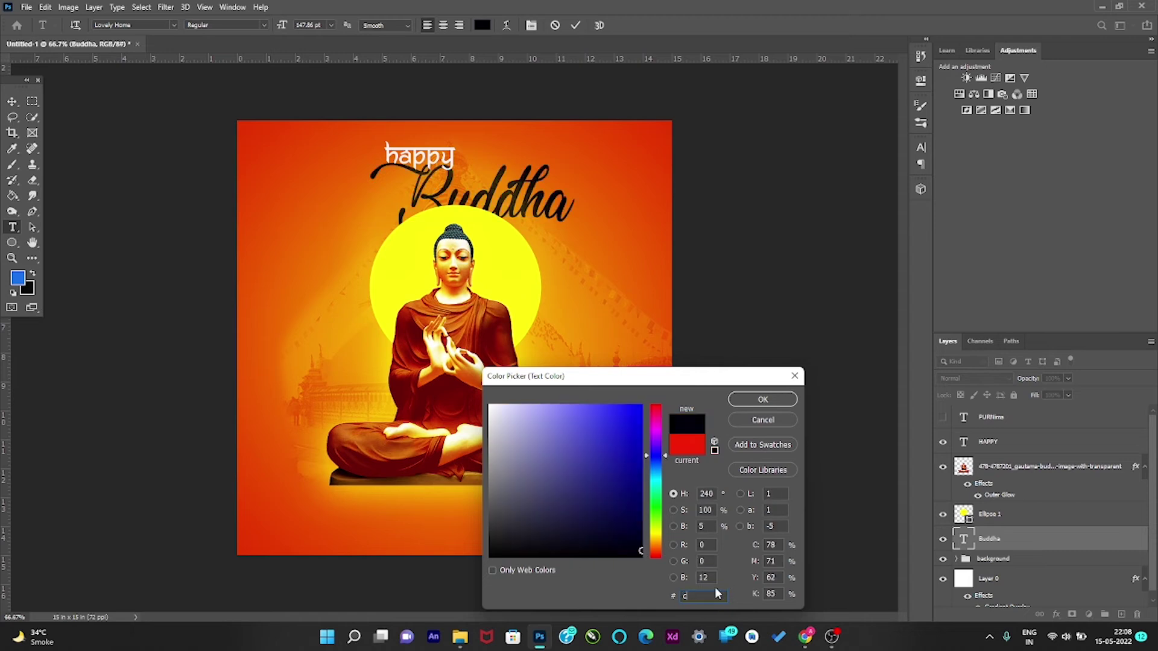
text(c0)
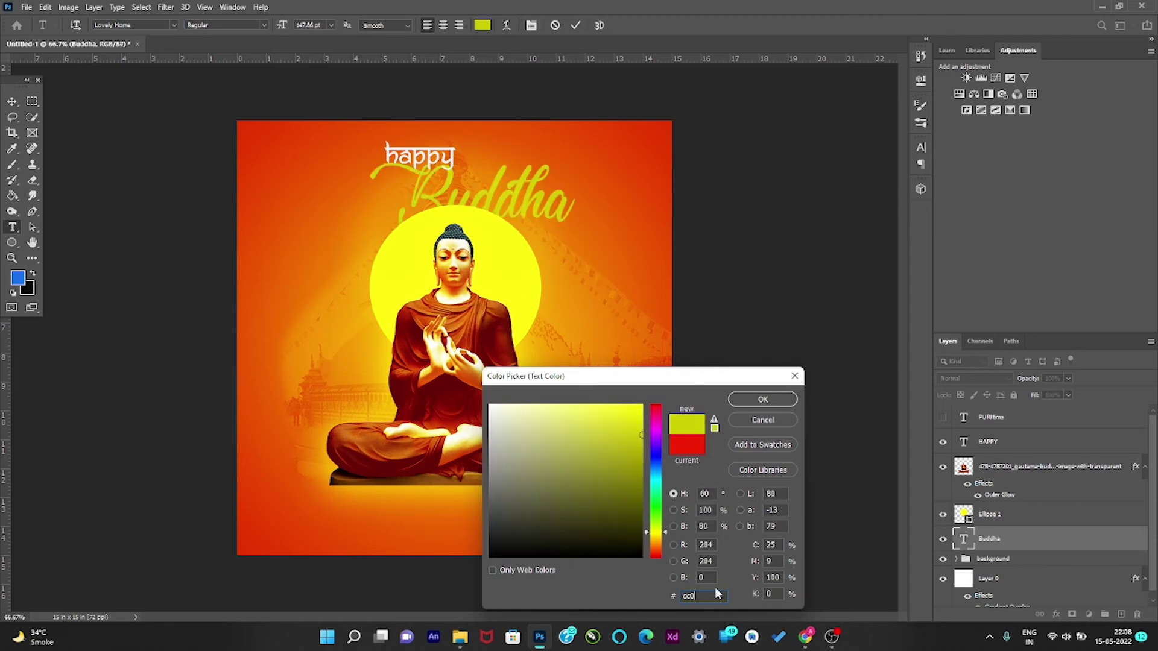
text(606)
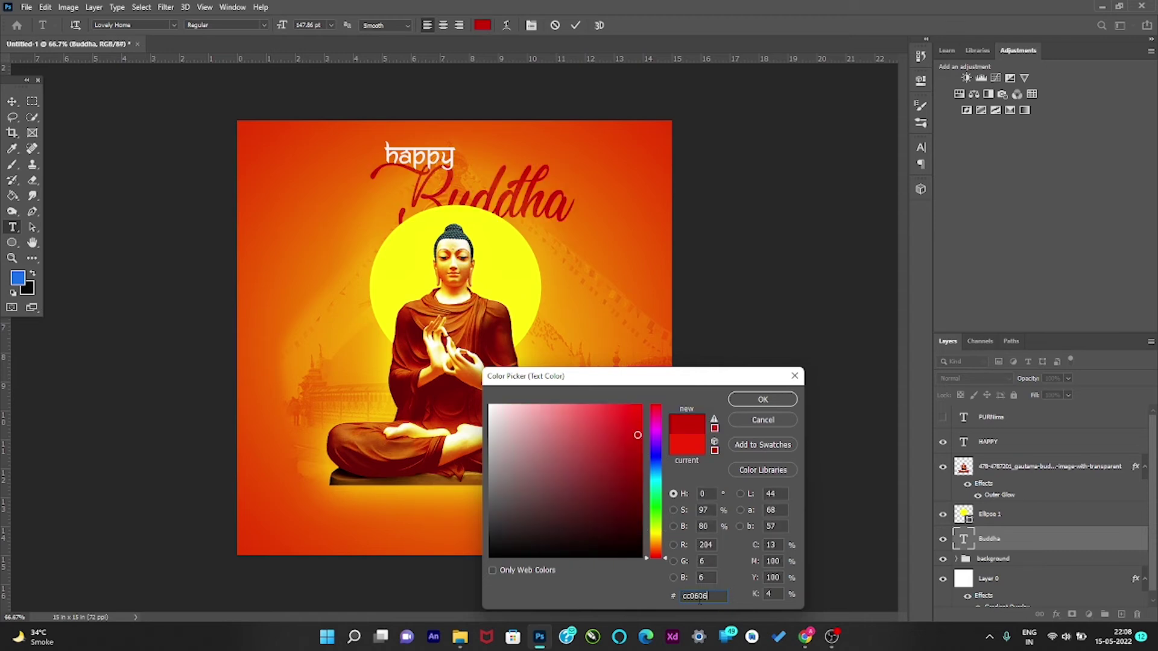
click(763, 399)
click(576, 25)
key(v)
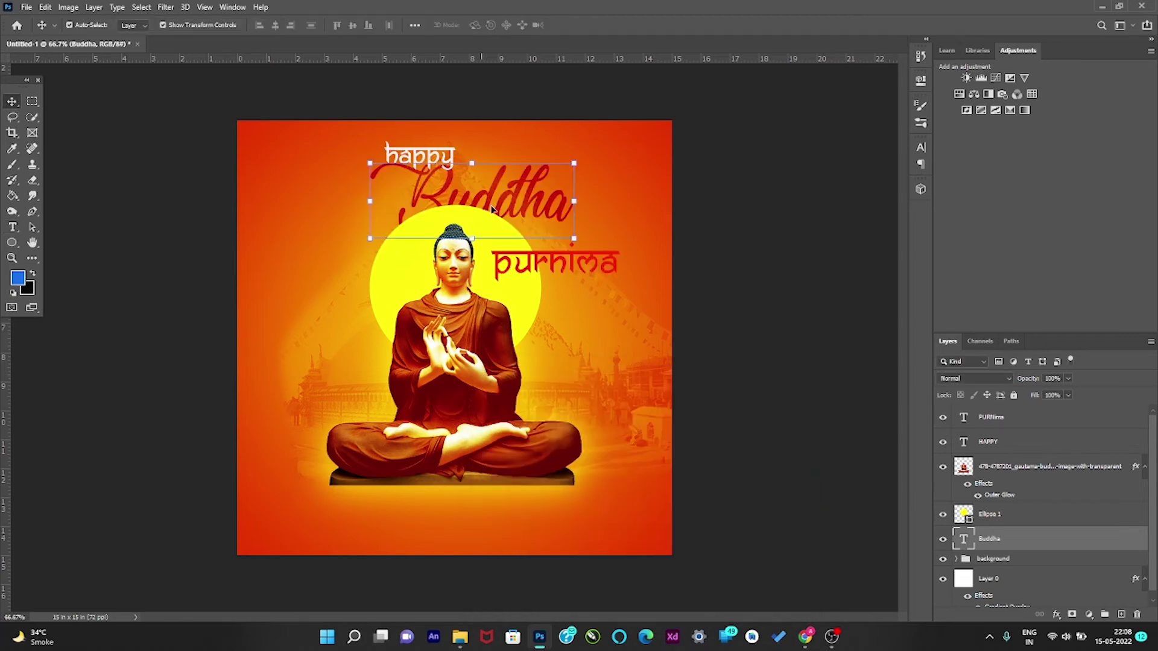
drag(574, 238, 607, 248)
Confirm purnima keeps its red text colour
key(t)
double_click(604, 247)
click(482, 24)
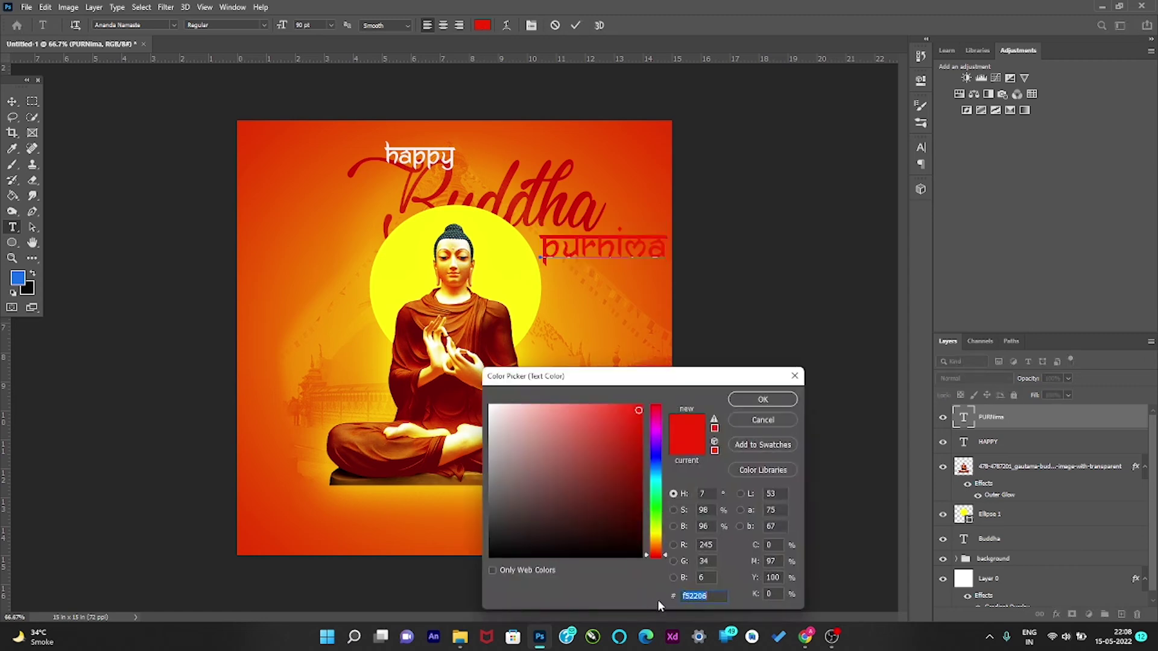
click(763, 399)
Centre happy above the Buddha title and nudge purnima slightly left and up
drag(385, 155, 455, 158)
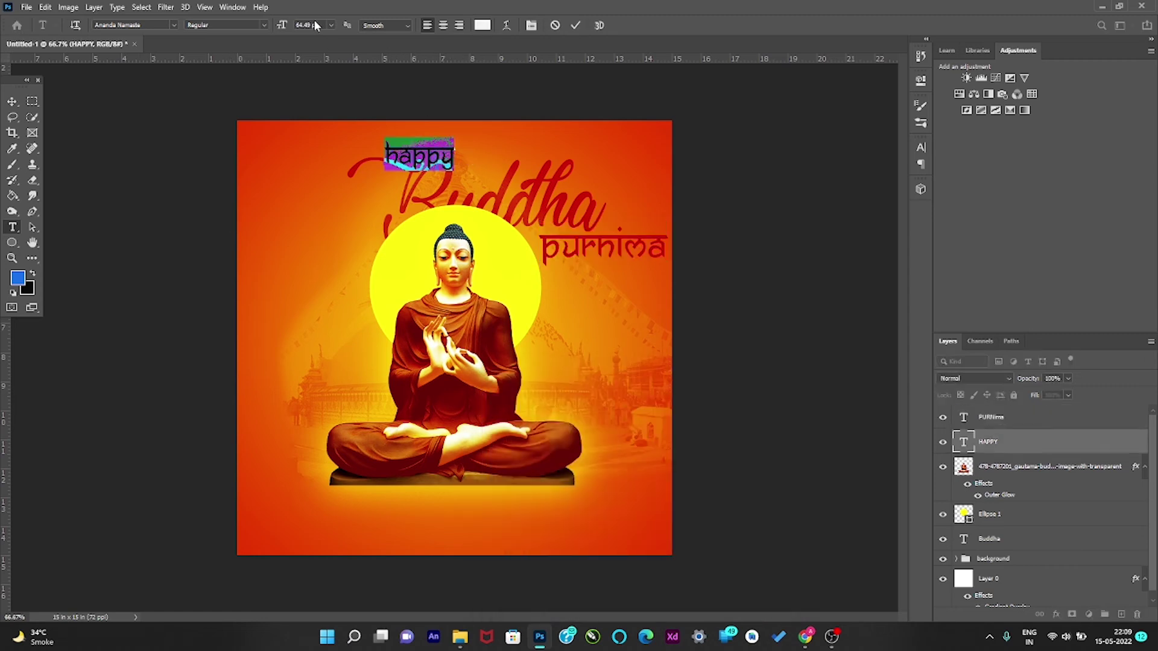
click(12, 101)
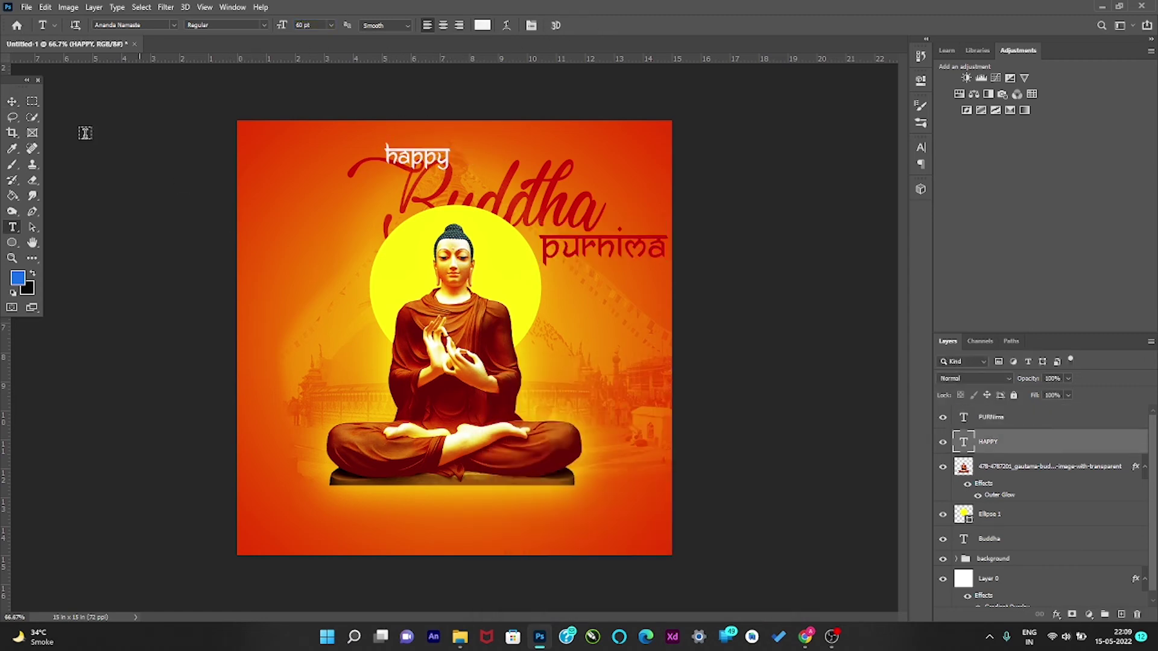
drag(418, 159, 454, 147)
click(570, 193)
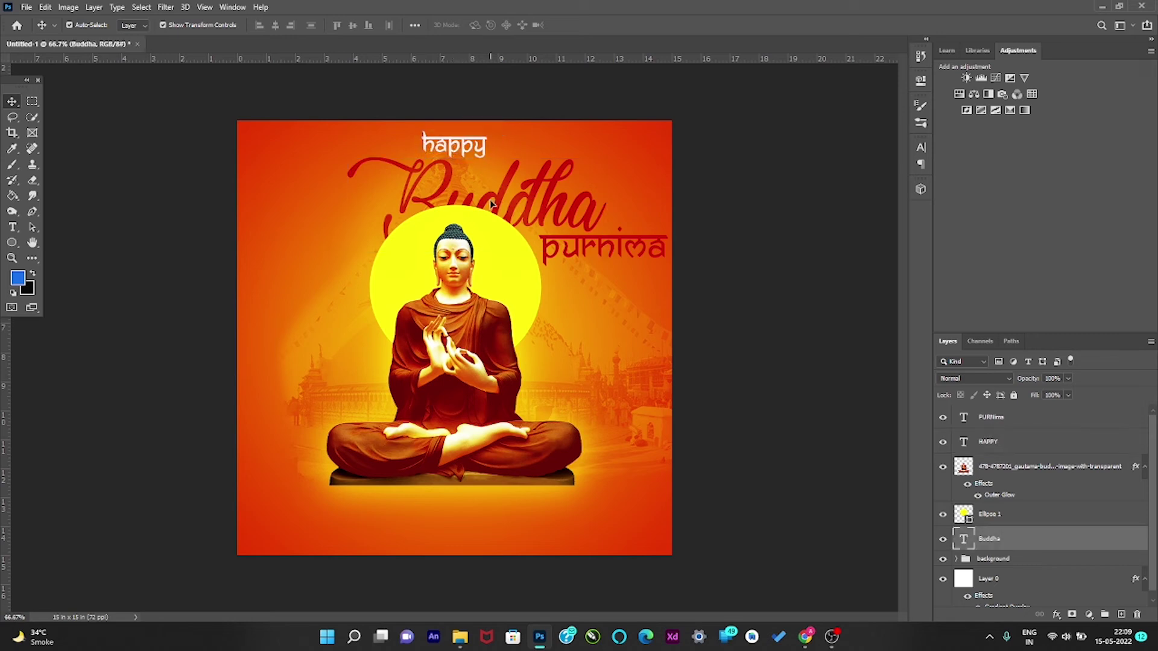
click(628, 248)
drag(629, 247, 619, 244)
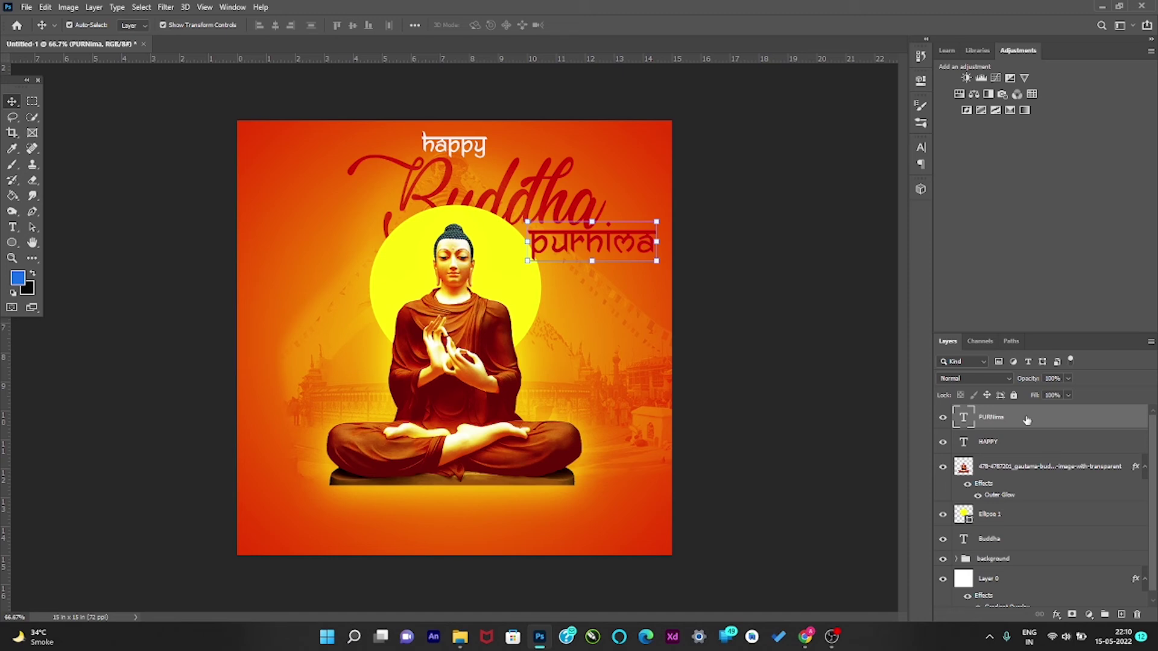
Add a new layer and set the type font to Metropolis Bold
click(822, 497)
key(ctrl+z)
click(1121, 615)
key(t)
click(161, 24)
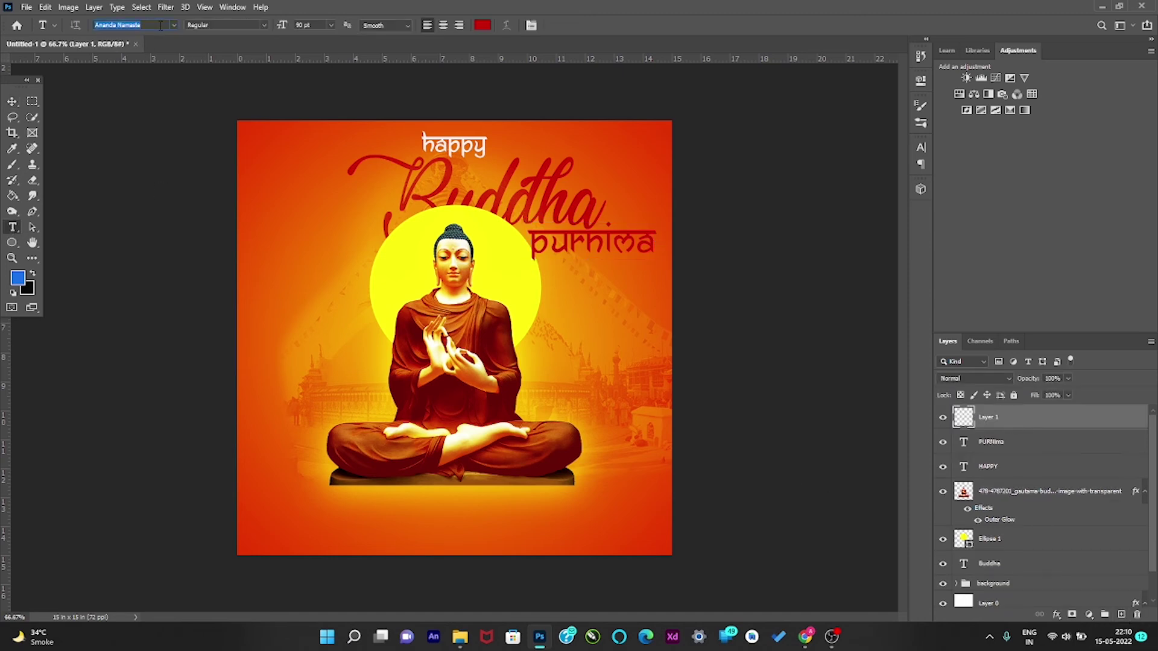
text(metr)
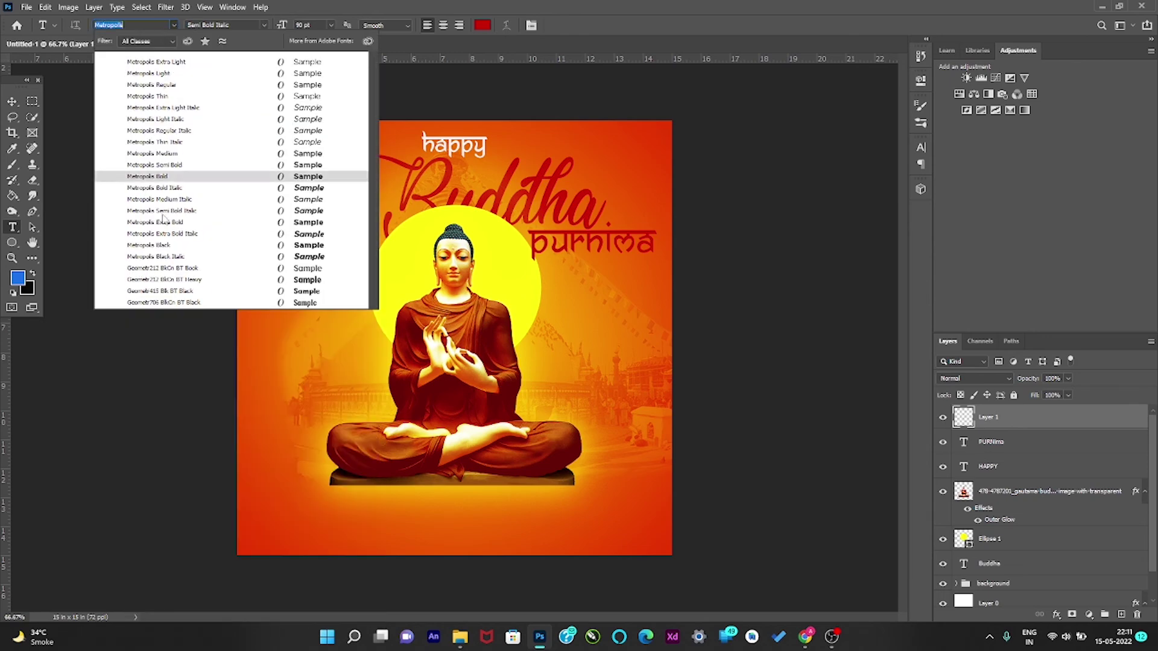
key(Return)
click(378, 522)
Start a white quote line below the Buddha reading “THE MIND at 30 pt
click(482, 25)
key(Return)
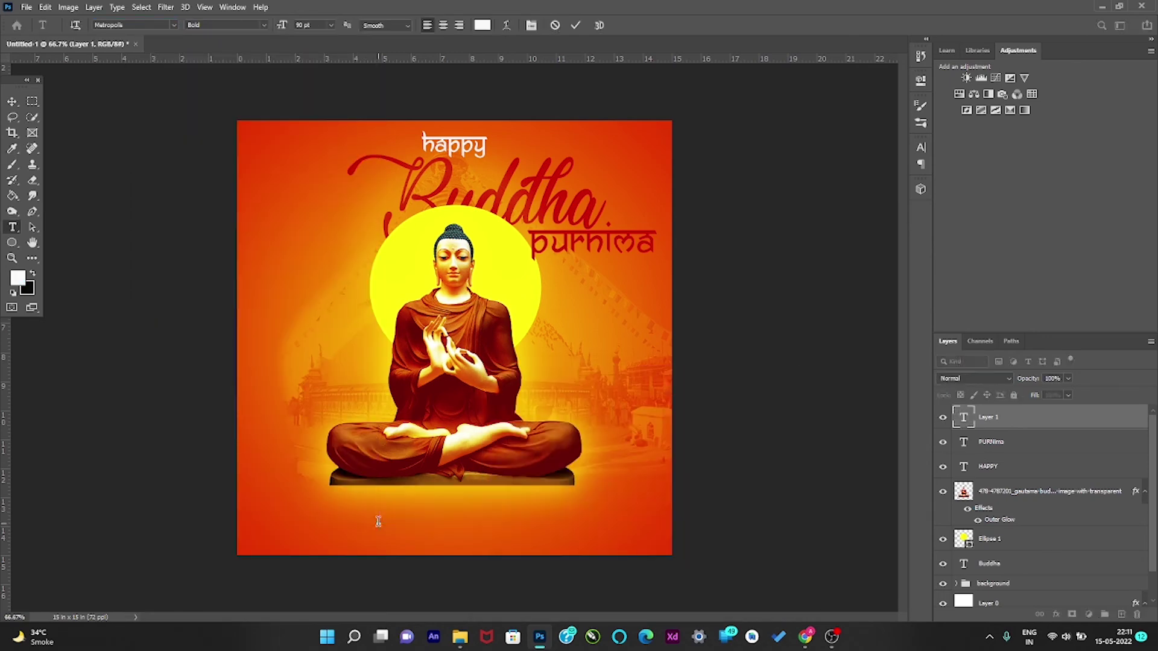
text("")
text(THE MIND”)
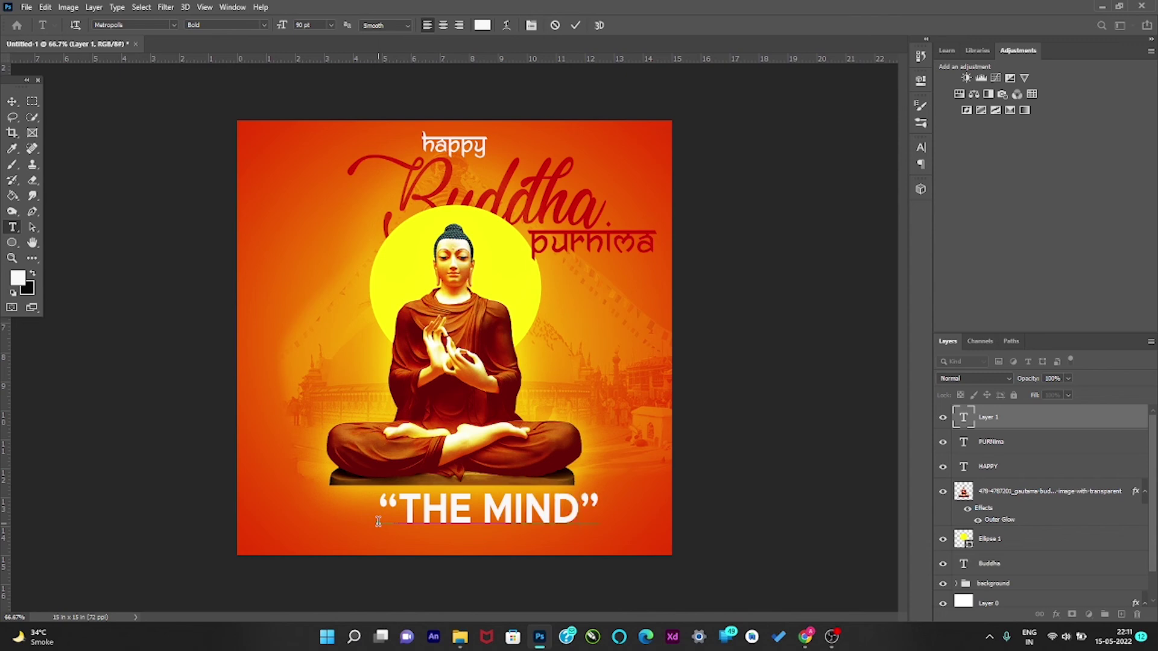
key(ctrl+a)
text(50)
key(Return)
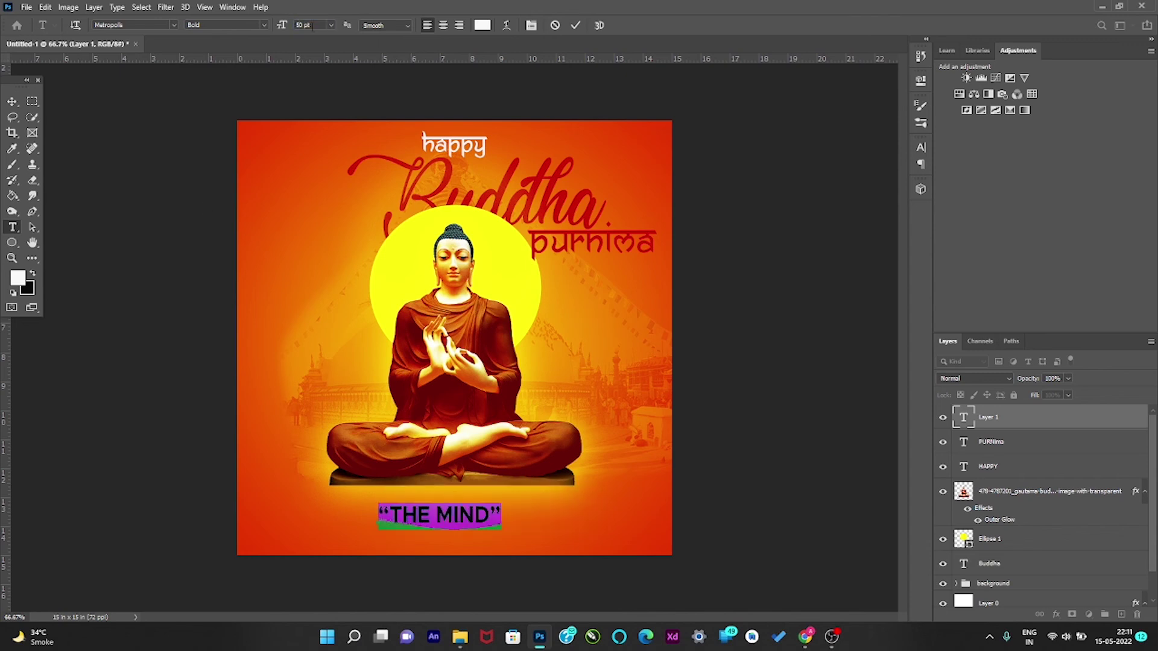
text(0)
key(Return)
Complete the line as “THE MIND IS EVERYTHING” and duplicate its layer
key(ctrl+Return)
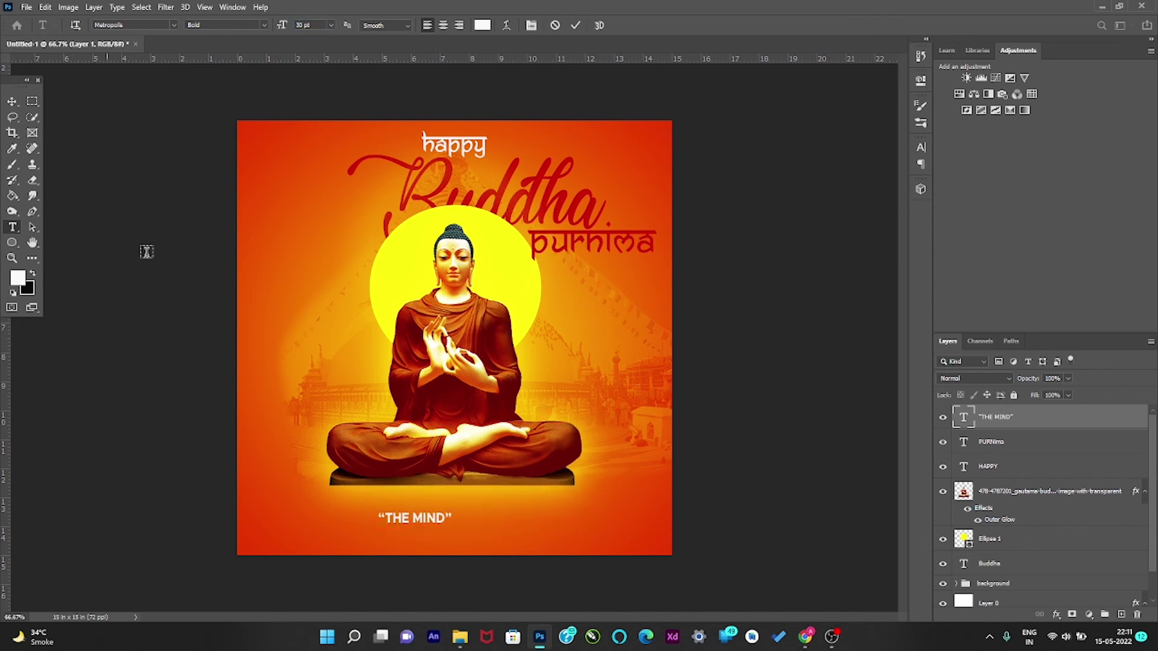
text(IS EVERY)
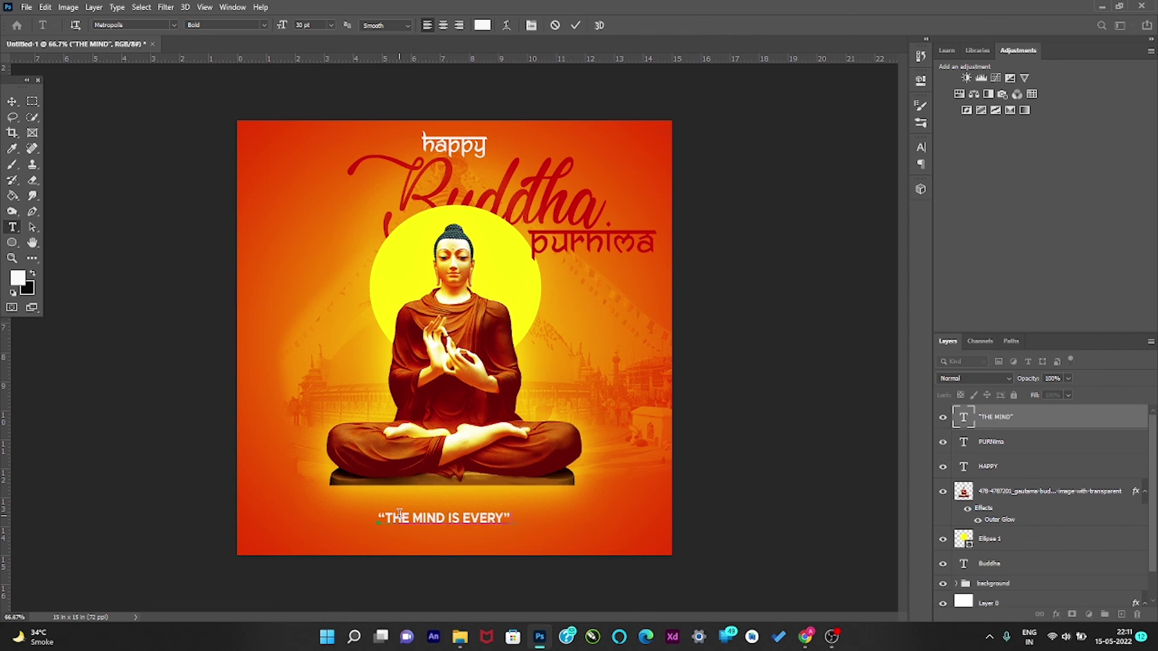
text(THING)
key(ctrl+Return)
key(v)
key(ctrl+j)
Move the duplicate below and retype it as WHAT YOU THINK YOU BECOME”
key(shift+Down)
key(shift+Down)
key(shift+Down)
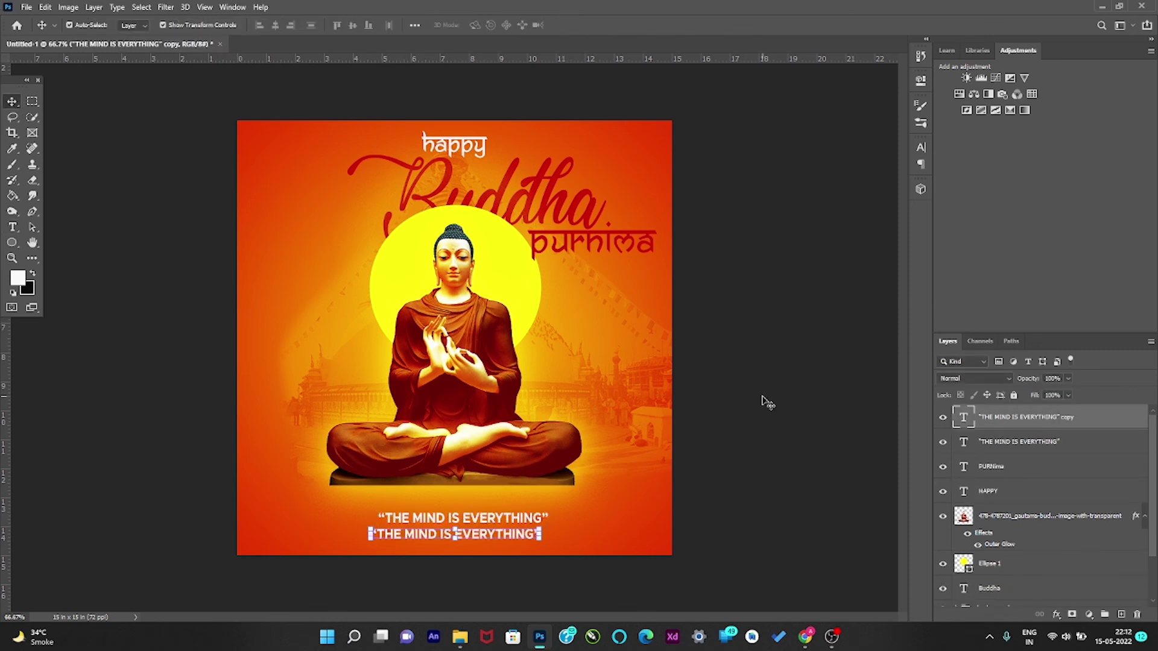
click(12, 227)
click(392, 534)
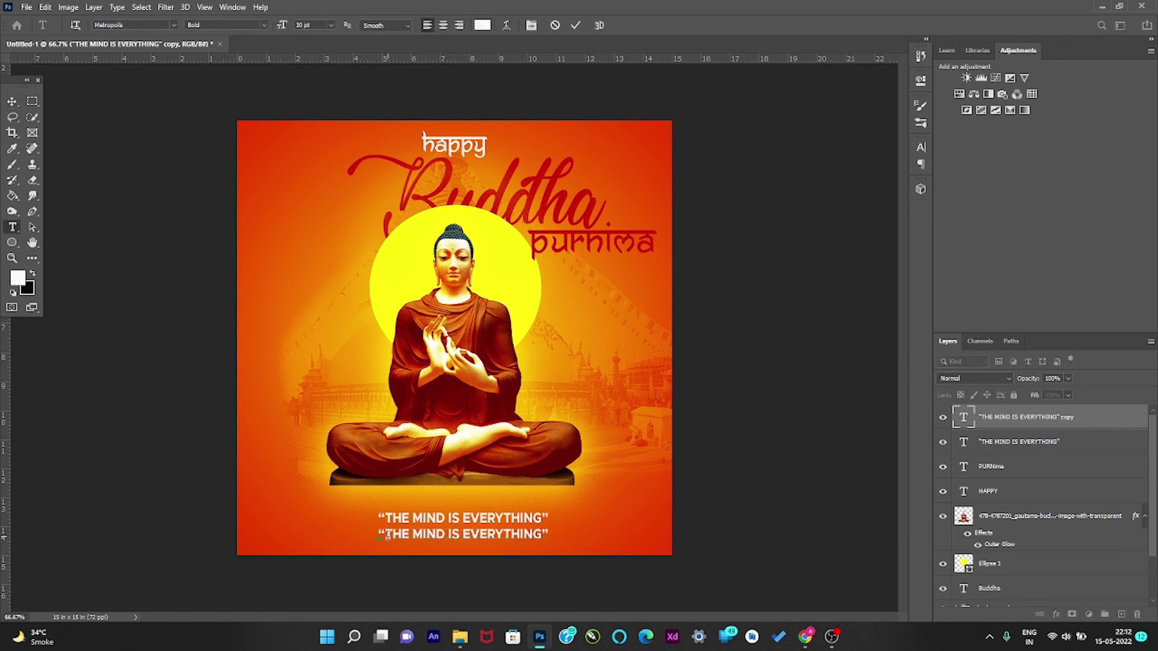
key(BackSpace)
key(BackSpace)
key(BackSpace)
key(BackSpace)
key(BackSpace)
key(BackSpace)
key(BackSpace)
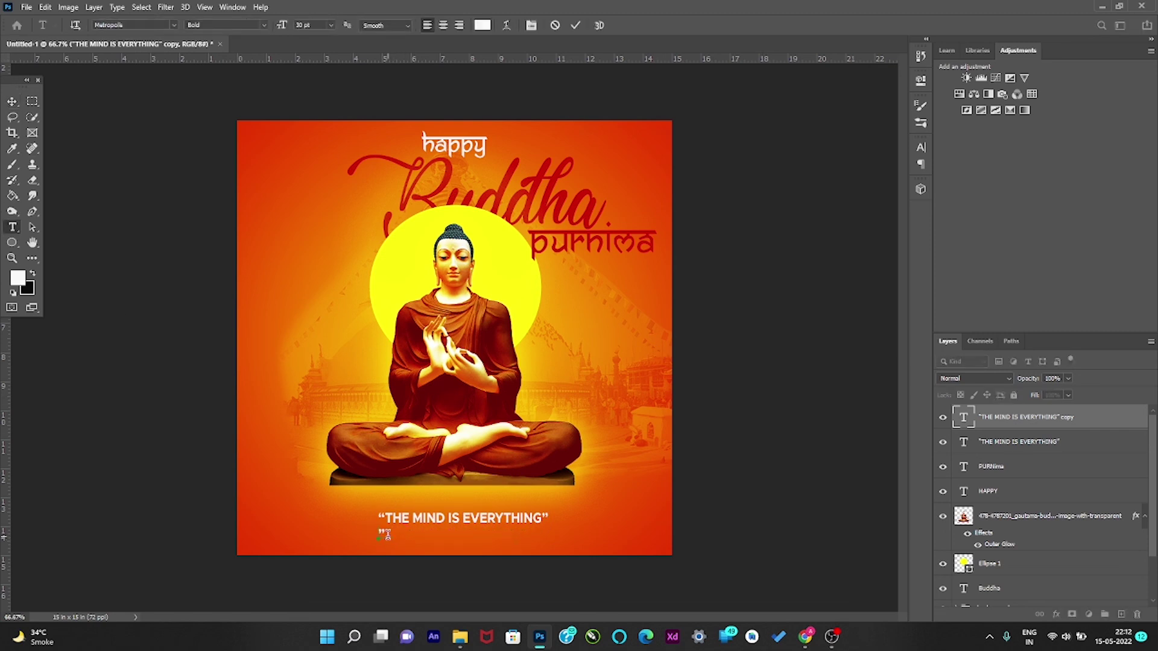
text(WHAT)
key(BackSpace)
key(BackSpace)
key(BackSpace)
text(WHAT YOU TH)
text(INK YO)
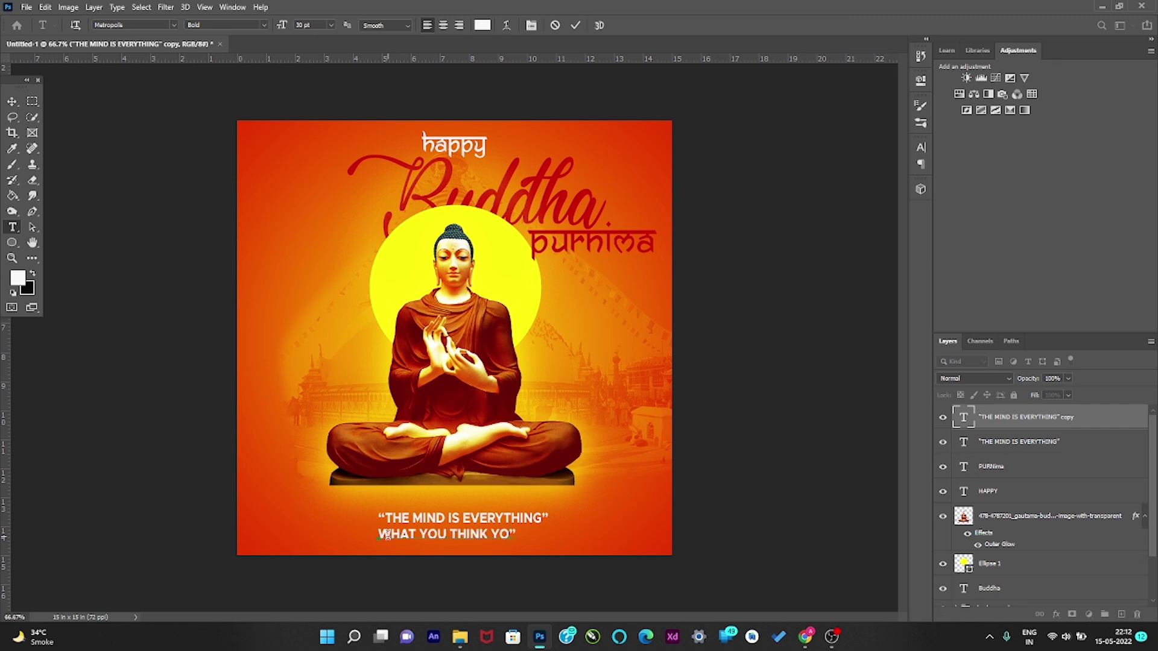
text(U BECOME)
click(11, 102)
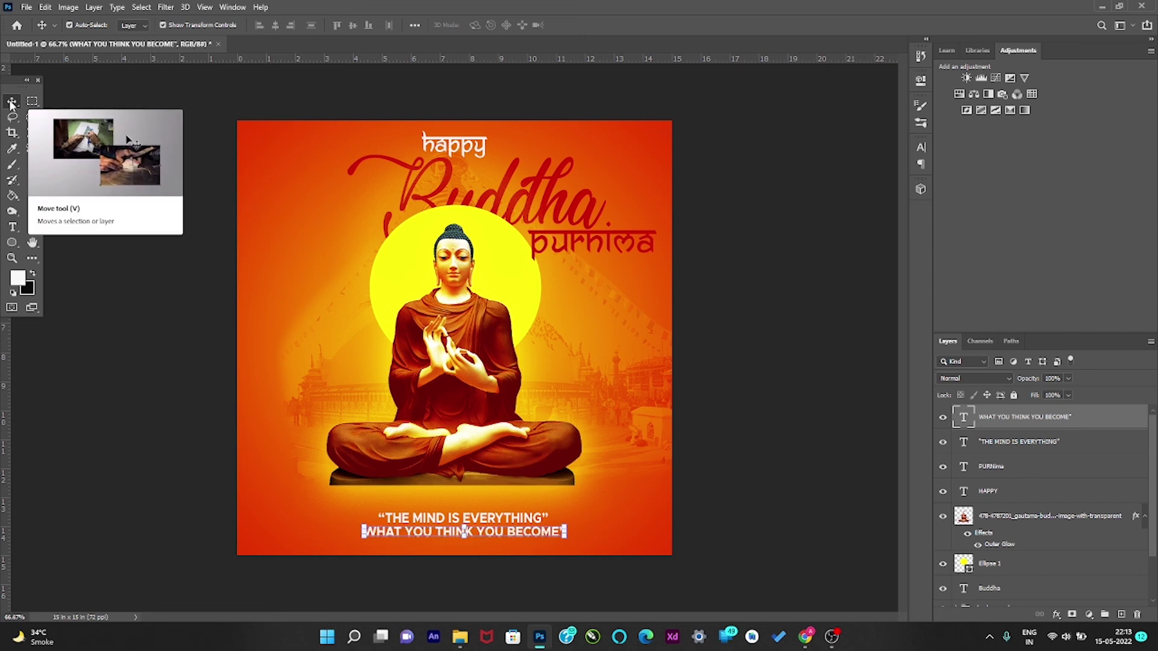
click(709, 239)
Remove the closing quotation mark from the first line, then pick the Rectangle tool
click(460, 523)
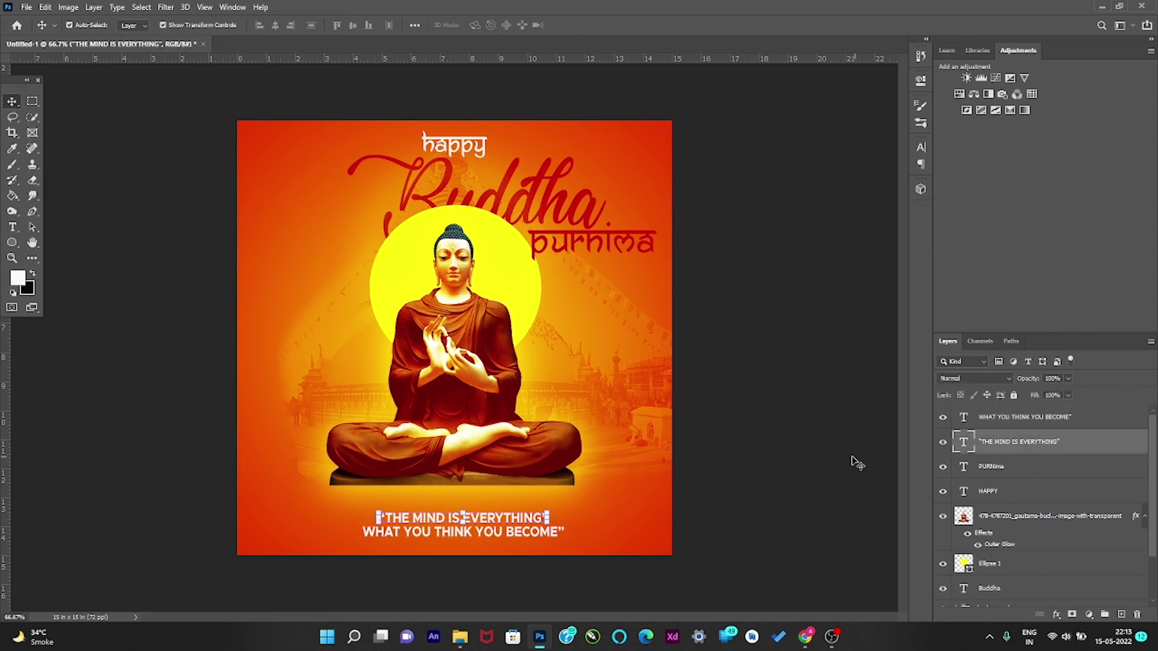
key(t)
click(555, 513)
click(11, 102)
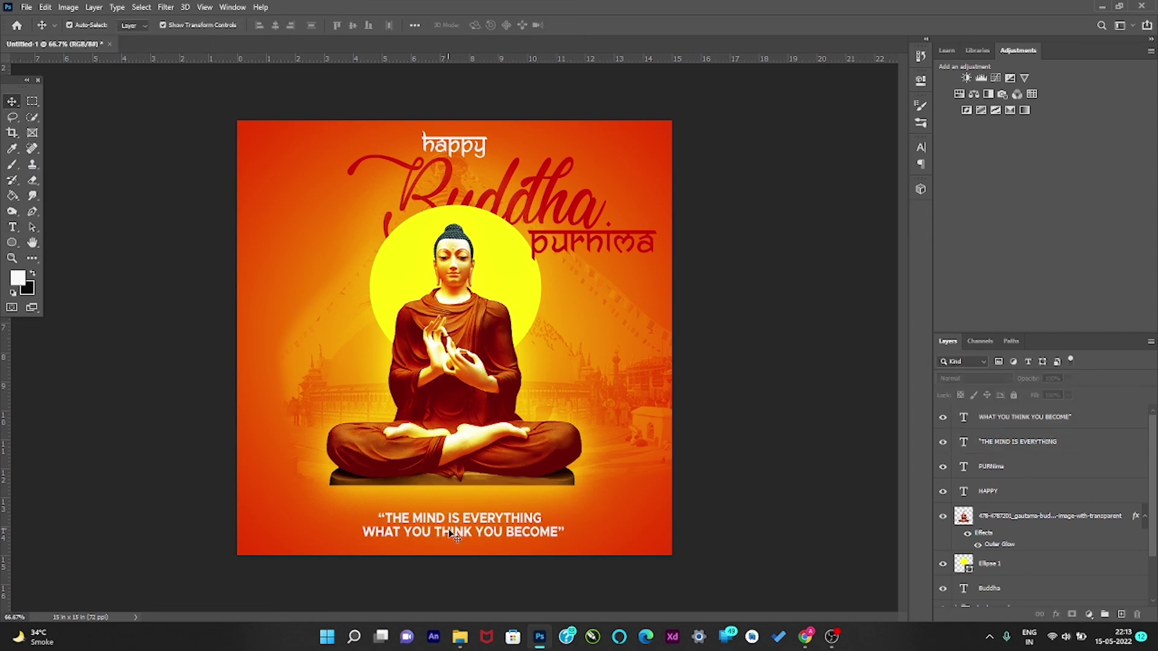
click(473, 533)
click(815, 398)
right_click(14, 246)
click(60, 242)
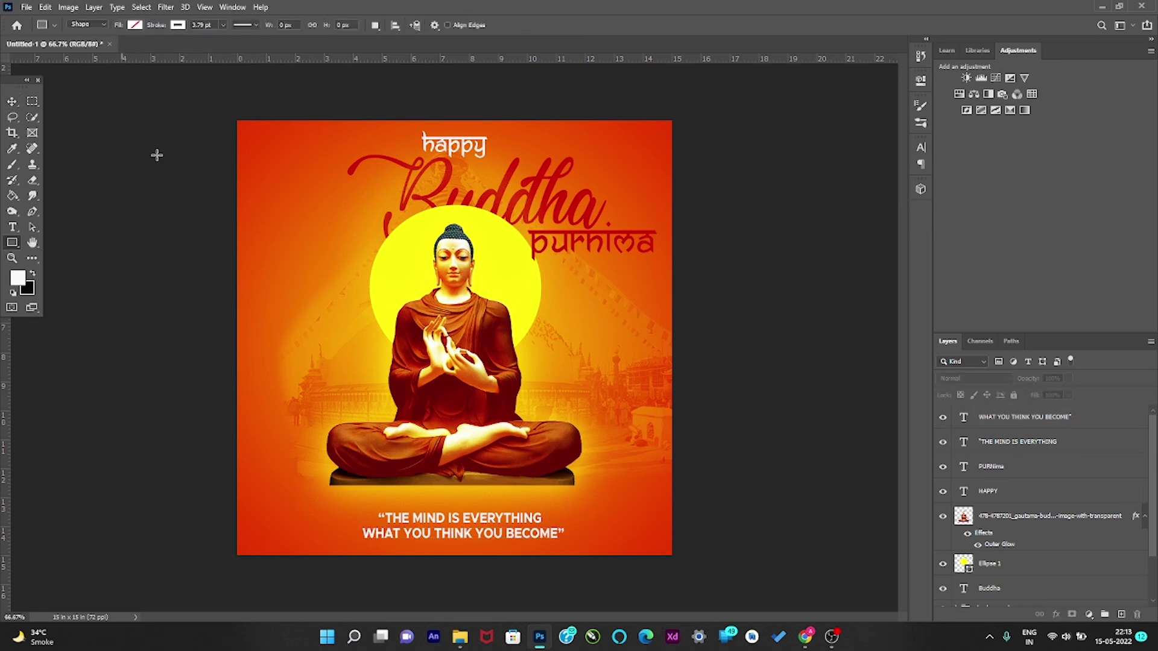